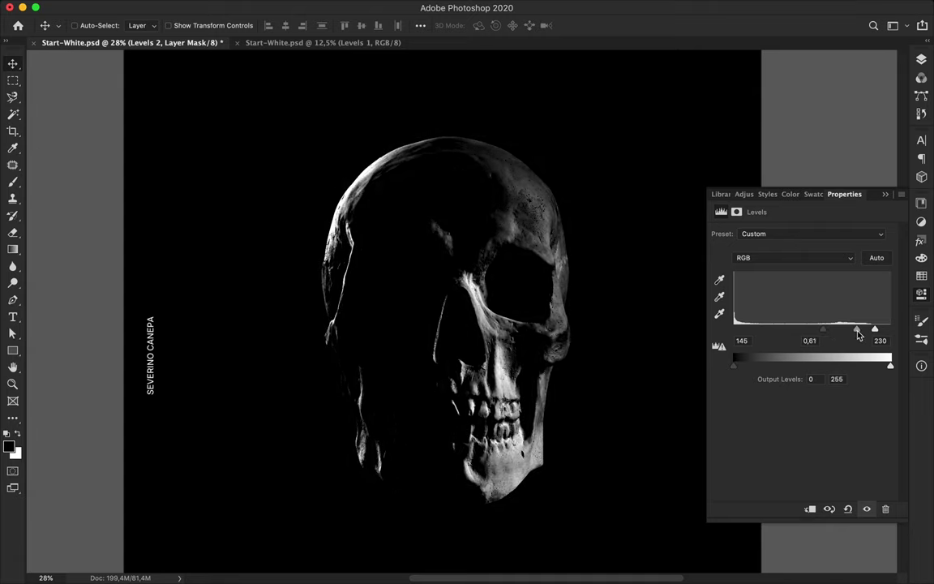
# Draw a rectangle about 466 by 3777 px over the canvas's left edge and fill it with crimson d62664.
pyautogui.scroll(-5, 577, 247)
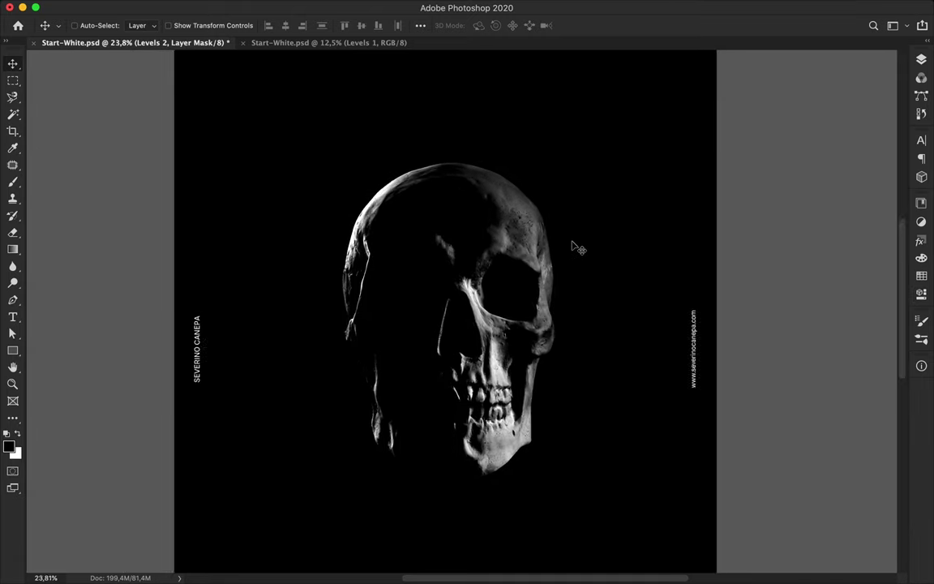
pyautogui.press('u')
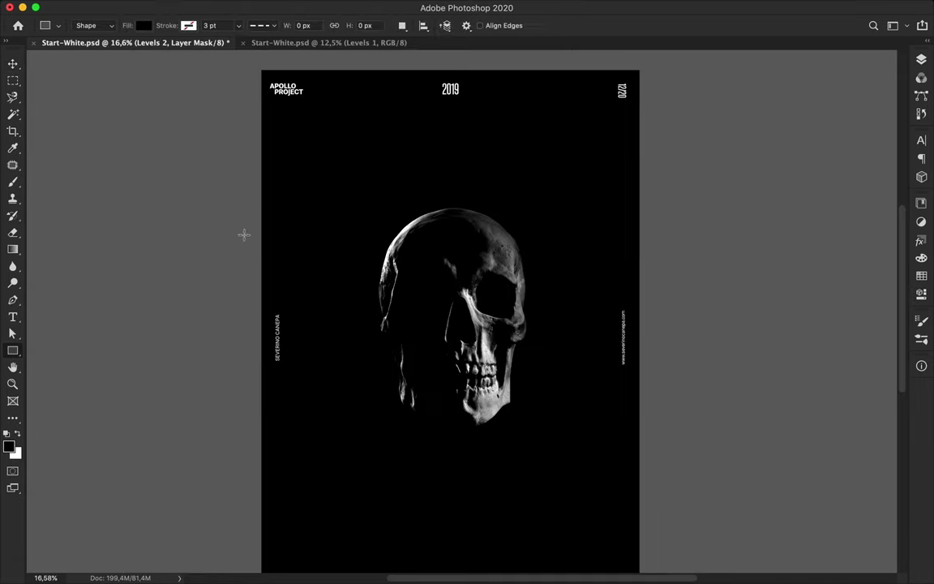
pyautogui.moveTo(269, 440); pyautogui.dragTo(268, 422)
pyautogui.press('v')
pyautogui.press('a')
pyautogui.click(193, 25)
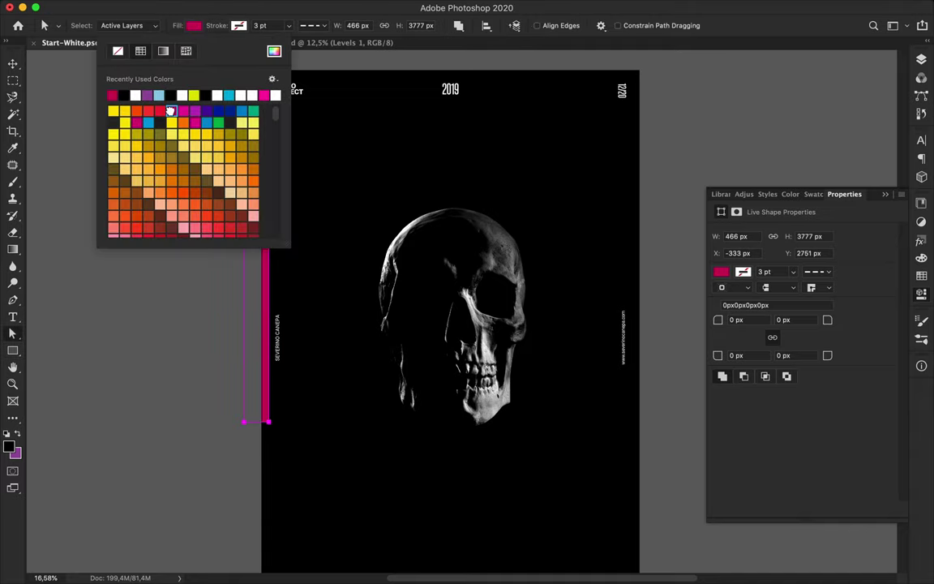
pyautogui.click(274, 52)
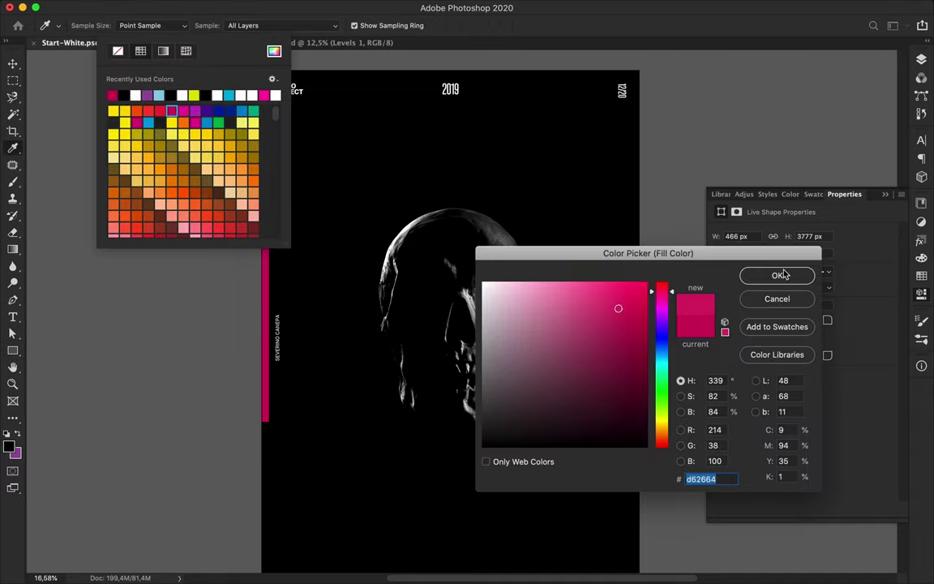
pyautogui.click(777, 275)
# Set alignment relative to the canvas and duplicate the crimson bar onto the canvas's right edge.
pyautogui.click(420, 25)
pyautogui.click(480, 146)
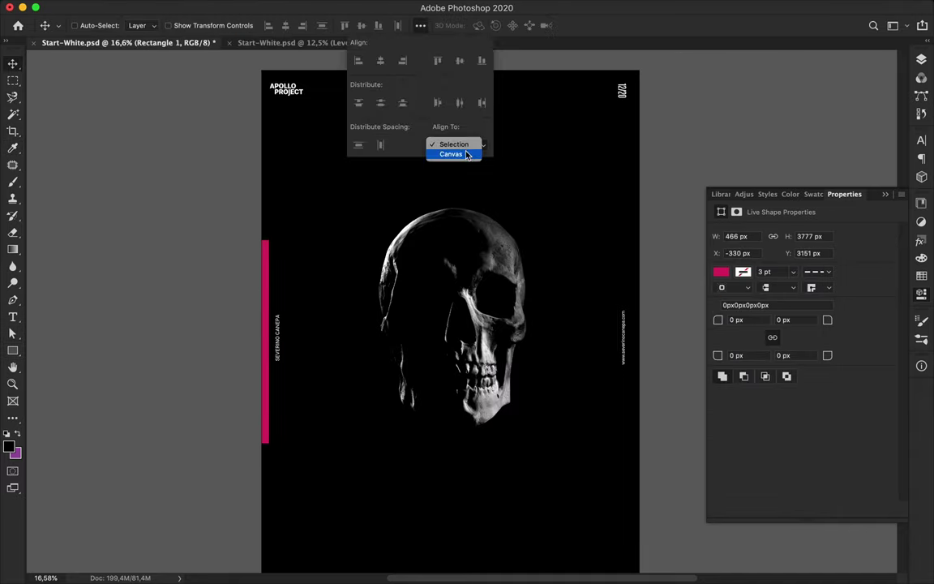
pyautogui.moveTo(273, 274); pyautogui.dragTo(649, 259)
# Select the skull layer together with its Levels 2 adjustment and move the skull slightly down.
pyautogui.click(412, 264)
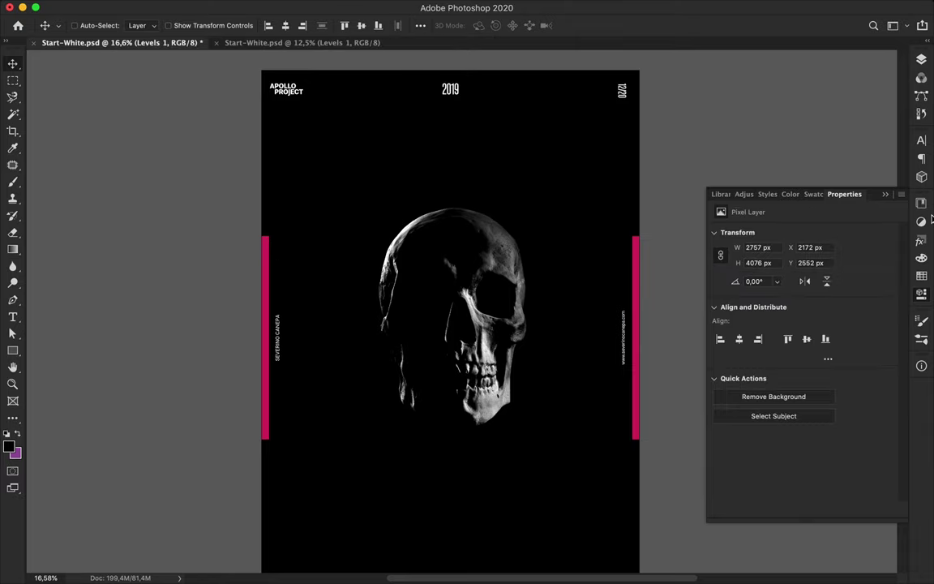
pyautogui.press('F7')
pyautogui.keyDown('shift'); pyautogui.click(821, 419); pyautogui.keyUp('shift')
pyautogui.moveTo(463, 138); pyautogui.dragTo(462, 158)
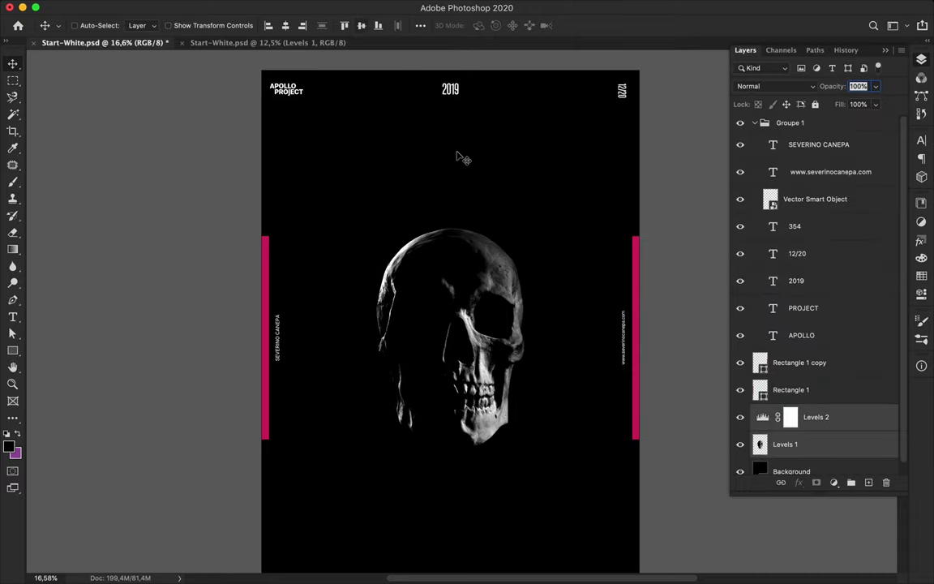
# Shorten the crimson bar on the canvas's right edge from both ends.
pyautogui.click(637, 275)
pyautogui.hotkey('ctrl', 't')
pyautogui.moveTo(644, 246); pyautogui.dragTo(645, 276)
pyautogui.press('Return')
pyautogui.click(266, 296)
pyautogui.hotkey('ctrl', 't')
pyautogui.press('Return')
pyautogui.scroll(-3, 264, 311)
pyautogui.scroll(3, 430, 248)
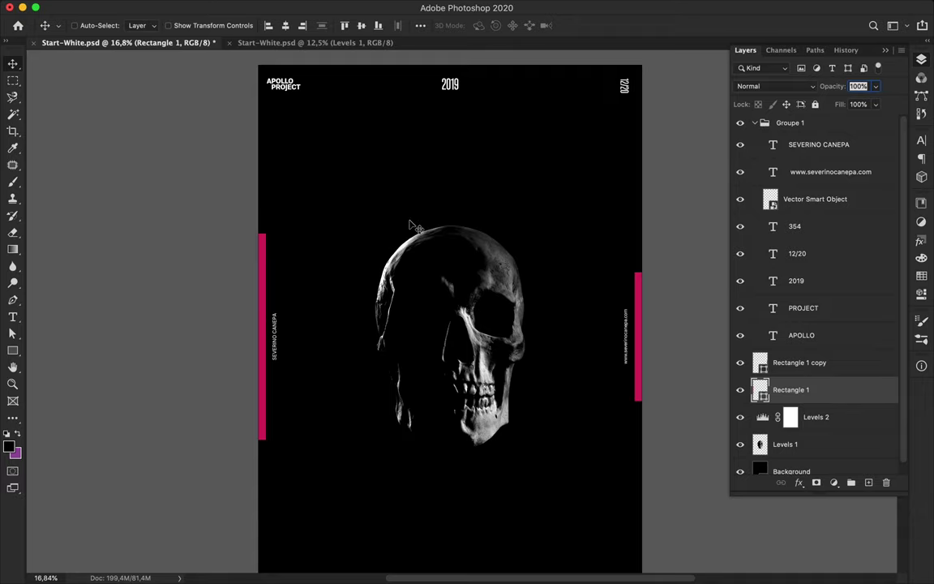
# Draw a tall rectangle about 3549 by 7358 px around the skull and remove its fill.
pyautogui.press('u')
pyautogui.moveTo(380, 191); pyautogui.dragTo(548, 546)
pyautogui.press('a')
pyautogui.click(193, 25)
pyautogui.click(117, 47)
# Give the rectangle around the skull a 23 pt crimson stroke and adjust its stroke options.
pyautogui.click(239, 26)
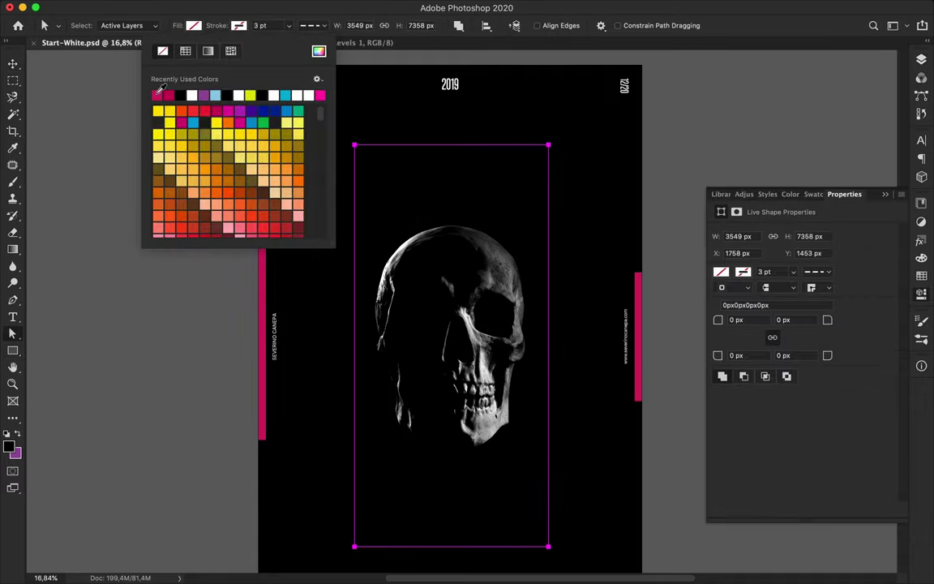
pyautogui.click(270, 25)
pyautogui.write('23')
pyautogui.press('Return')
pyautogui.click(313, 26)
pyautogui.click(275, 62)
# Centre the crimson frame vertically and horizontally on the canvas.
pyautogui.press('v')
pyautogui.click(361, 25)
pyautogui.click(285, 25)
# Merge the Levels 2 adjustment with the skull layer.
pyautogui.click(577, 242)
pyautogui.scroll(2, 577, 242)
pyautogui.click(922, 60)
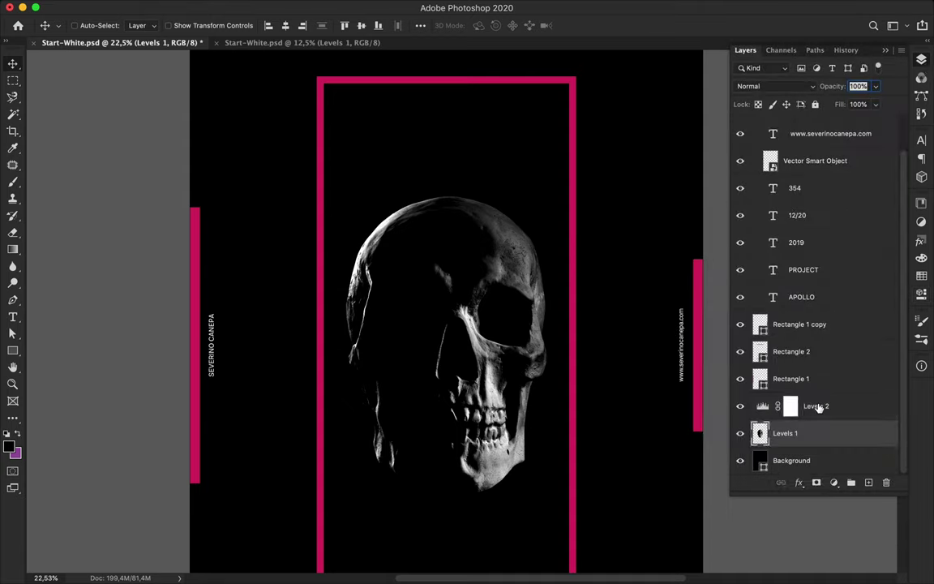
pyautogui.click(810, 433)
# Copy the skull's left part onto a new layer, scale it down and place it against the frame's outer left side.
pyautogui.press('m')
pyautogui.hotkey('ctrl', 'j')
pyautogui.press('v')
pyautogui.moveTo(349, 357); pyautogui.dragTo(264, 346)
pyautogui.hotkey('ctrl', 't')
pyautogui.moveTo(323, 490); pyautogui.dragTo(311, 375)
pyautogui.press('Return')
# Copy the skull's right part onto a new layer, enlarge it and place it against the frame's outer right side.
pyautogui.hotkey('alt', '[')
pyautogui.press('m')
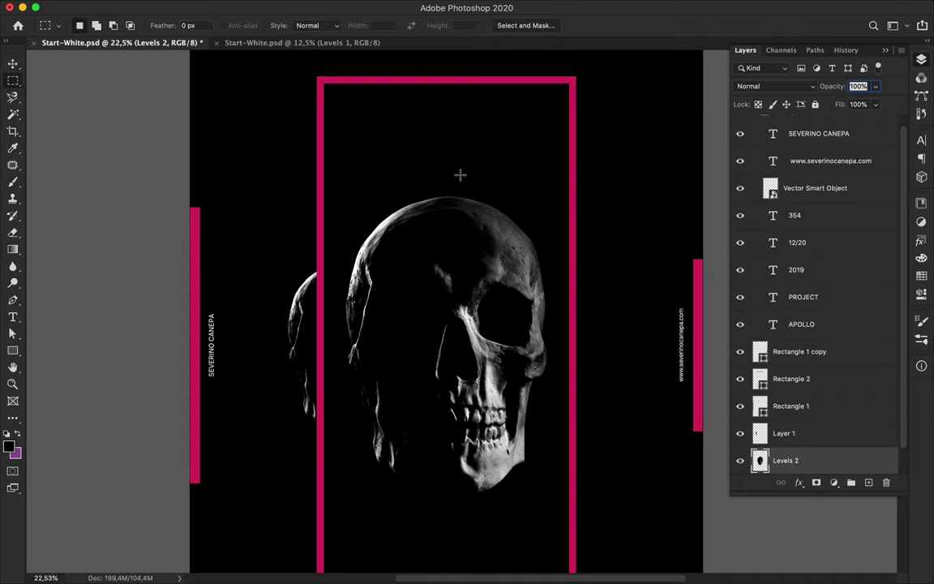
pyautogui.hotkey('ctrl', 'j')
pyautogui.press('v')
pyautogui.moveTo(511, 438); pyautogui.dragTo(616, 437)
pyautogui.hotkey('ctrl', 't')
pyautogui.moveTo(614, 198); pyautogui.dragTo(621, 134)
pyautogui.press('Return')
pyautogui.moveTo(627, 199); pyautogui.dragTo(627, 219)
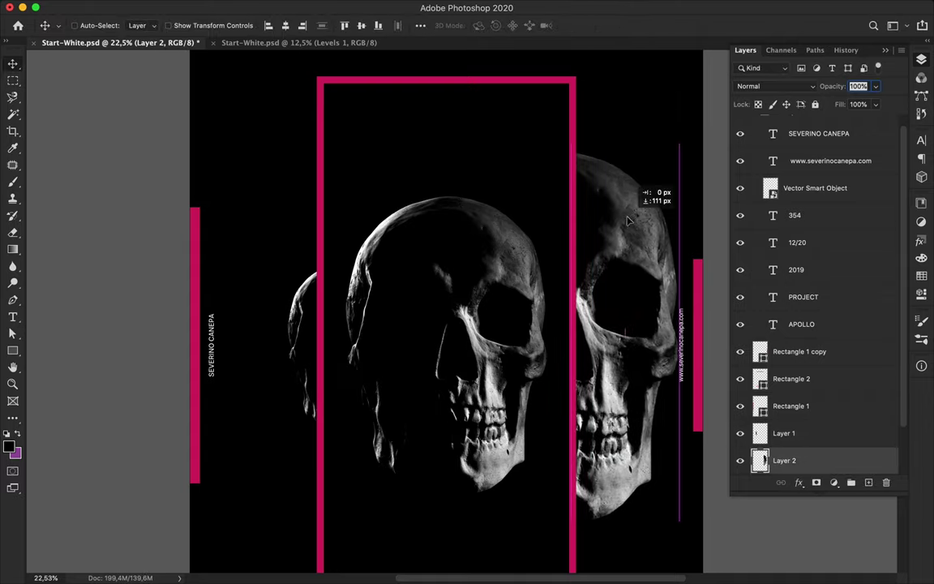
# Duplicate the enlarged half skull, scale it to about 30% and place it against the left crimson bar.
pyautogui.moveTo(626, 286); pyautogui.dragTo(253, 275)
pyautogui.hotkey('ctrl', 't')
pyautogui.moveTo(313, 552); pyautogui.dragTo(240, 292)
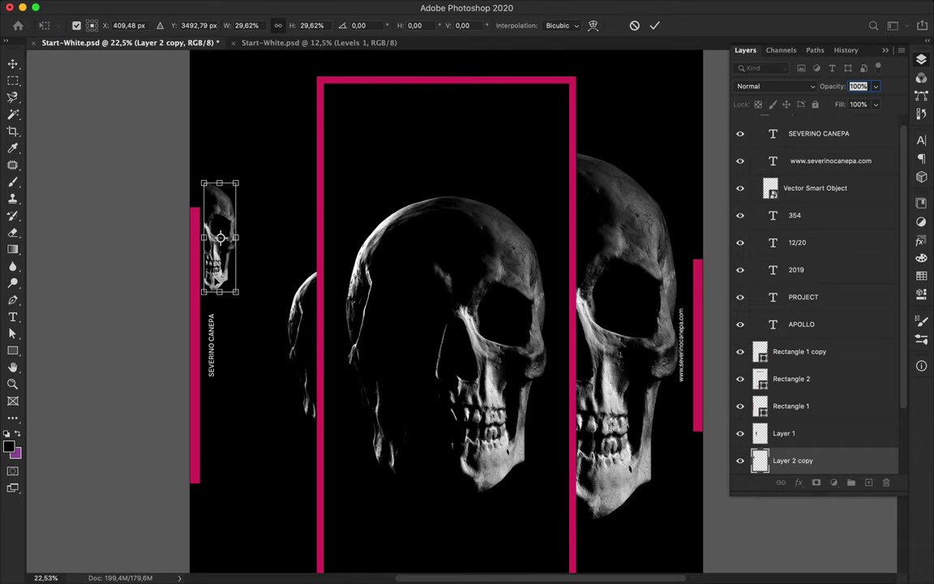
pyautogui.press('Return')
pyautogui.press('F7')
pyautogui.press('F7')
pyautogui.moveTo(212, 223); pyautogui.dragTo(220, 344)
# Move the vertical name text onto the left crimson bar and the website address onto the right one.
pyautogui.keyDown('ctrl'); pyautogui.click(220, 344); pyautogui.keyUp('ctrl')
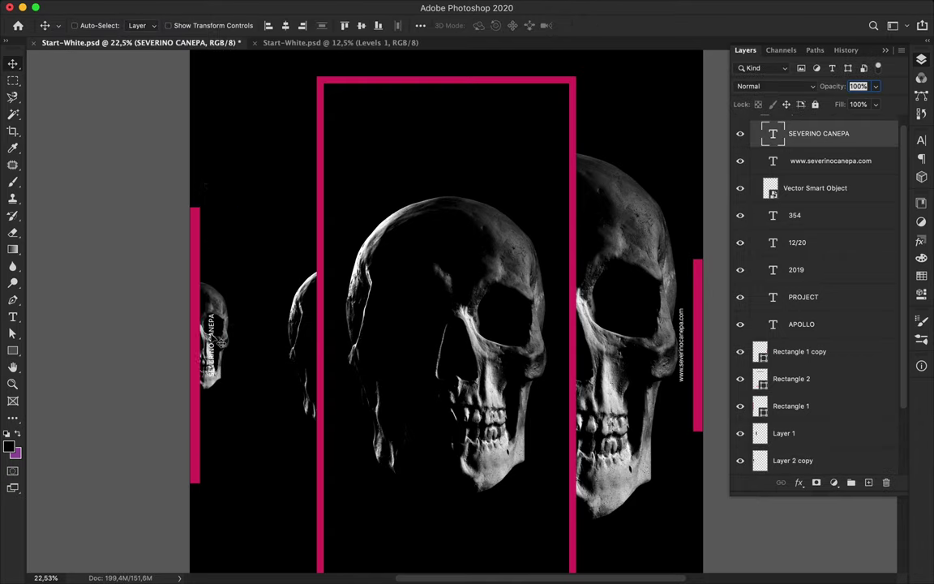
pyautogui.moveTo(681, 333); pyautogui.dragTo(697, 335)
pyautogui.scroll(-3, 657, 308)
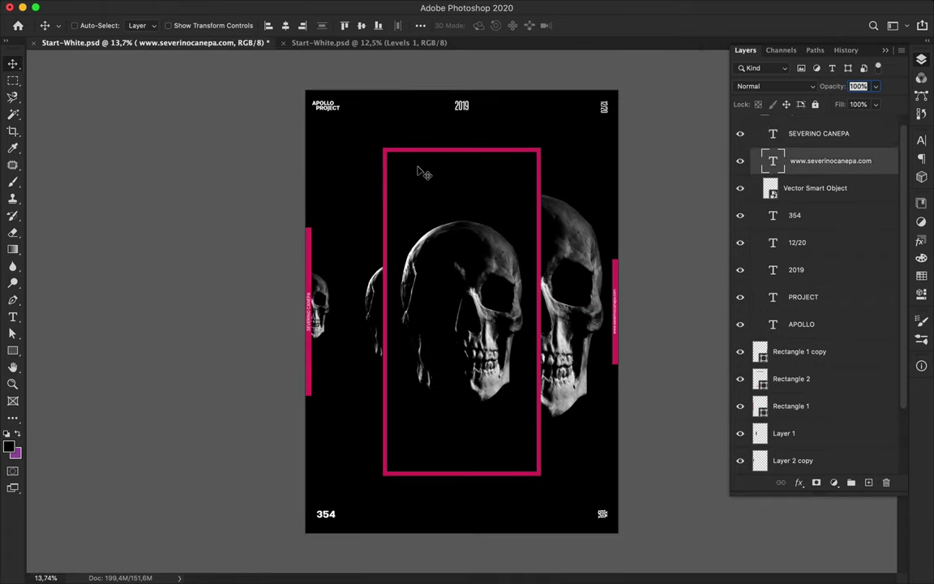
# Copy the top of the skull onto a new layer, scale it down and place it on the frame's upper edge.
pyautogui.scroll(2, 420, 171)
pyautogui.press('m')
pyautogui.hotkey('alt', ',')
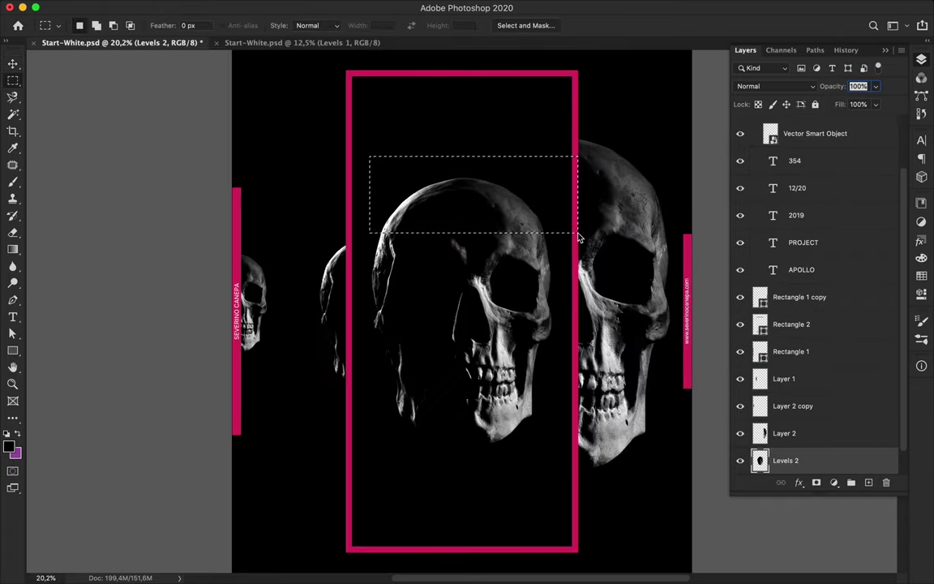
pyautogui.press('super+j')
pyautogui.press('v')
pyautogui.scroll(2, 579, 236)
pyautogui.moveTo(479, 267); pyautogui.dragTo(461, 150)
pyautogui.press('super+t')
pyautogui.moveTo(451, 113); pyautogui.dragTo(482, 152)
pyautogui.press('Return')
# Resize further skull-top copies along the frame's upper edge and stack the larger one behind the others.
pyautogui.press('super+t')
pyautogui.press('Return')
pyautogui.moveTo(790, 460); pyautogui.dragTo(844, 483)
pyautogui.press('super+t')
pyautogui.keyDown('alt'); pyautogui.moveTo(515, 126); pyautogui.dragTo(571, 119); pyautogui.keyUp('alt')
pyautogui.press('Return')
# Align the skull-top copies precisely with the frame's upper corners.
pyautogui.scroll(6, 545, 146)
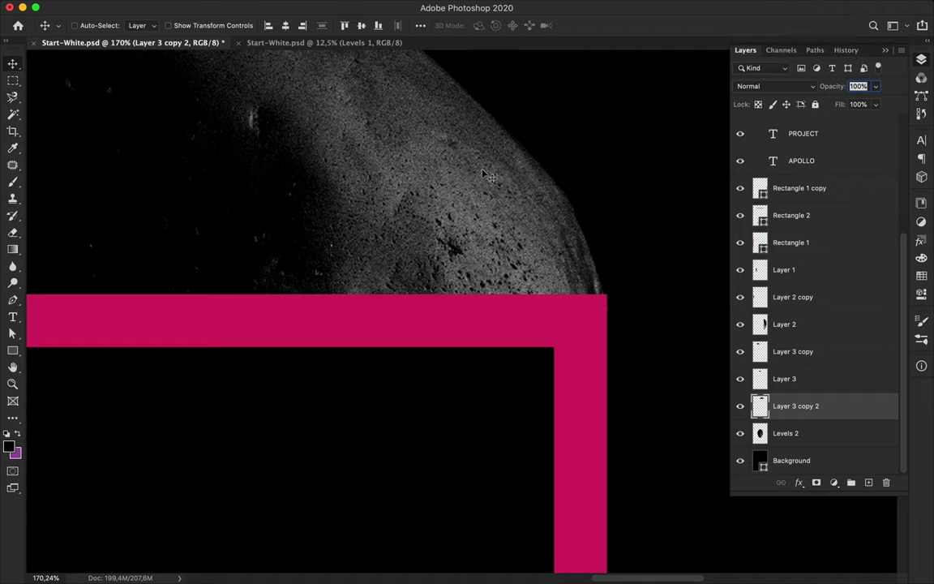
pyautogui.hscroll(-10, 480, 161)
pyautogui.moveTo(431, 206); pyautogui.dragTo(423, 204)
pyautogui.press('super+0')
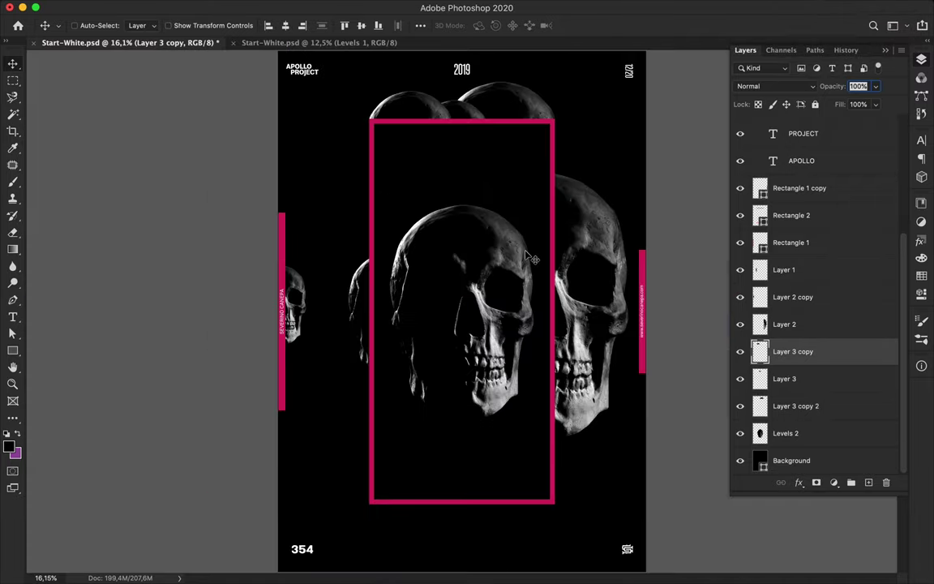
# Place duplicates of the three skull tops inside the frame along its lower edge.
pyautogui.click(198, 7)
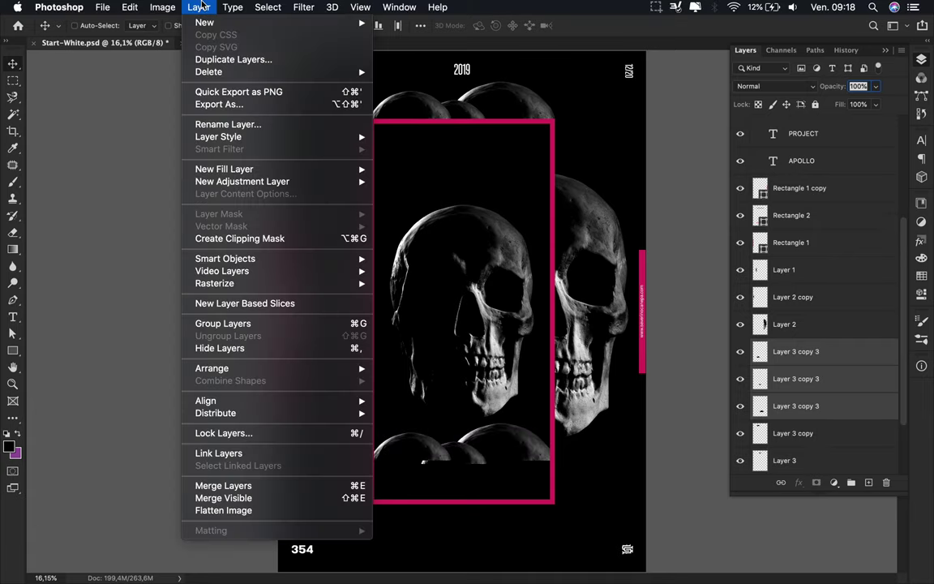
pyautogui.click(365, 526)
pyautogui.moveTo(499, 393); pyautogui.dragTo(499, 487)
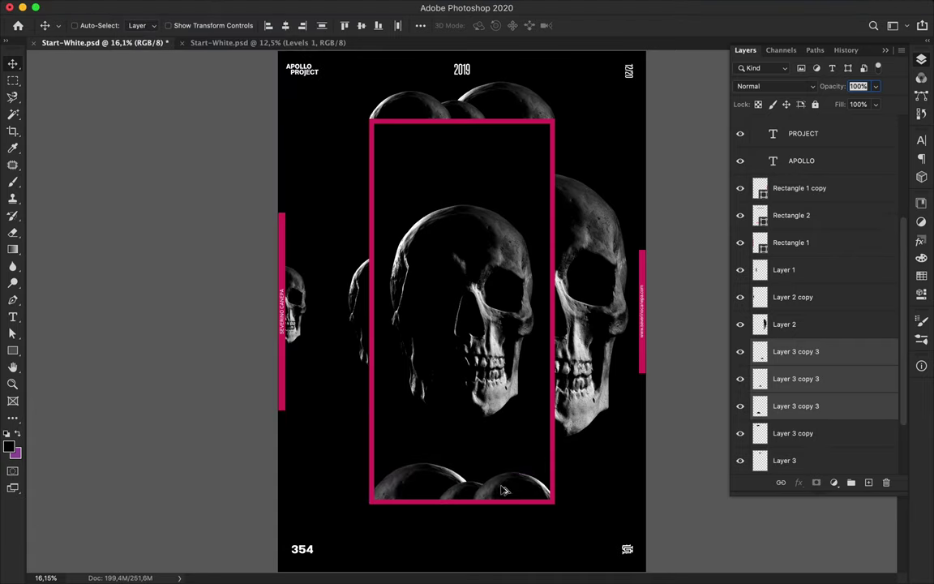
# Duplicate the three lower skull tops, enlarge them to about 131% and place them at the canvas's bottom edge.
pyautogui.press('super+alt+t')
pyautogui.moveTo(503, 489); pyautogui.dragTo(495, 557)
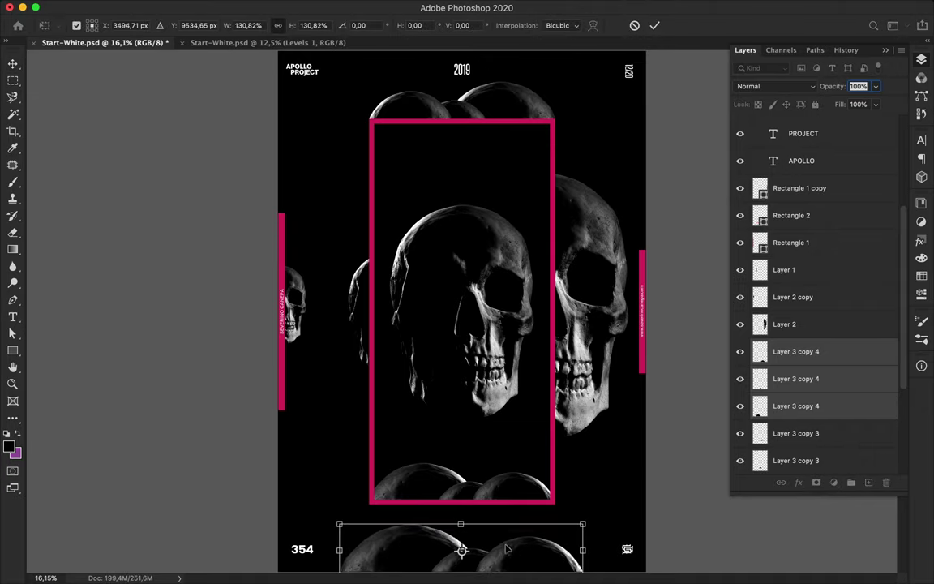
pyautogui.press('Return')
# Duplicate, reposition and resize skull tops to form a full row across the canvas's bottom edge.
pyautogui.click(541, 561)
pyautogui.moveTo(604, 565); pyautogui.dragTo(421, 523)
pyautogui.hotkey('ctrl', 't')
pyautogui.press('Return')
pyautogui.moveTo(446, 559); pyautogui.dragTo(557, 537)
pyautogui.hotkey('ctrl', 't')
pyautogui.press('Return')
pyautogui.hotkey('ctrl', 't')
pyautogui.press('Return')
pyautogui.hotkey('ctrl', 't')
pyautogui.press('Return')
# Reorder the layers of the bottom row's skull tops so they overlap properly.
pyautogui.moveTo(799, 405); pyautogui.dragTo(819, 463)
pyautogui.scroll(-3, 819, 463)
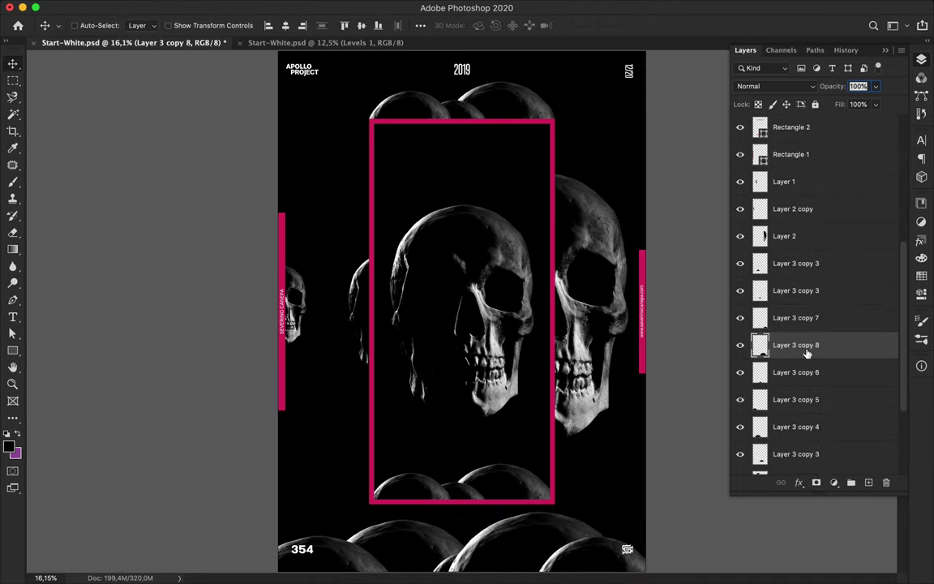
pyautogui.moveTo(807, 355); pyautogui.dragTo(806, 381)
pyautogui.moveTo(803, 318); pyautogui.dragTo(800, 328)
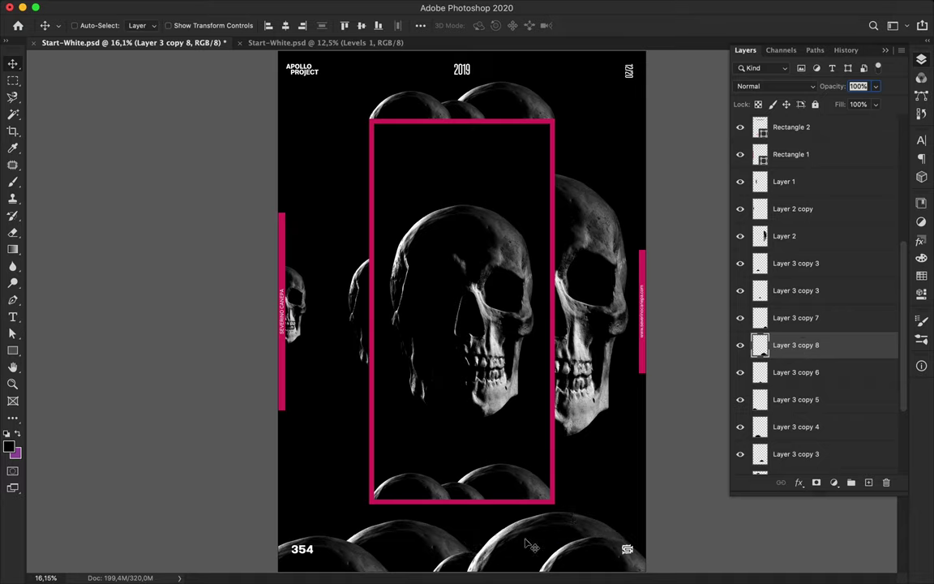
# Add skull-top copies behind the bottom row, one at the canvas's left edge and one at its right edge.
pyautogui.moveTo(538, 548); pyautogui.dragTo(341, 520)
pyautogui.moveTo(795, 345); pyautogui.dragTo(782, 435)
pyautogui.moveTo(312, 474); pyautogui.dragTo(659, 529)
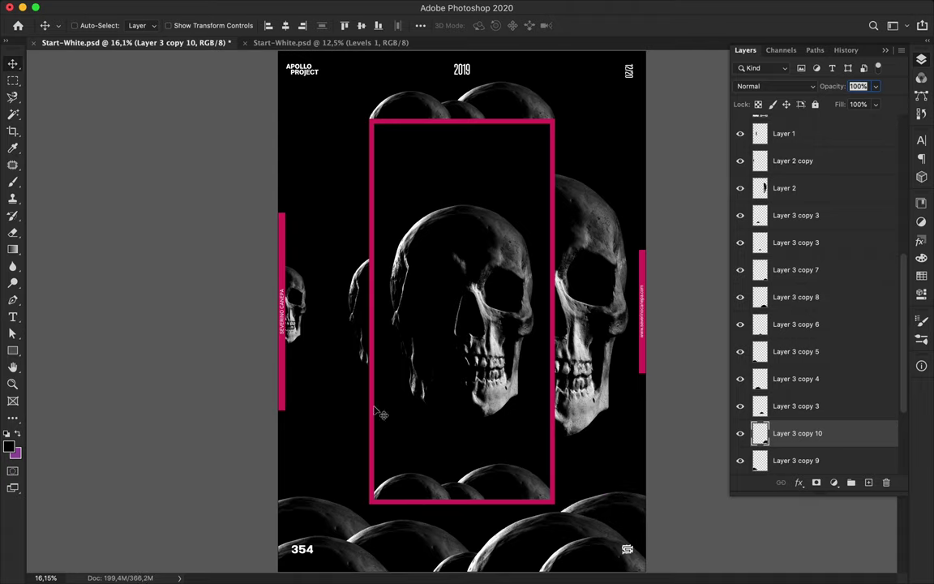
# Add the text APOLLO outside the frame's upper left and set its Molde font style to Medium.
pyautogui.press('t')
pyautogui.click(313, 154)
pyautogui.write('APOLLO')
pyautogui.click(921, 140)
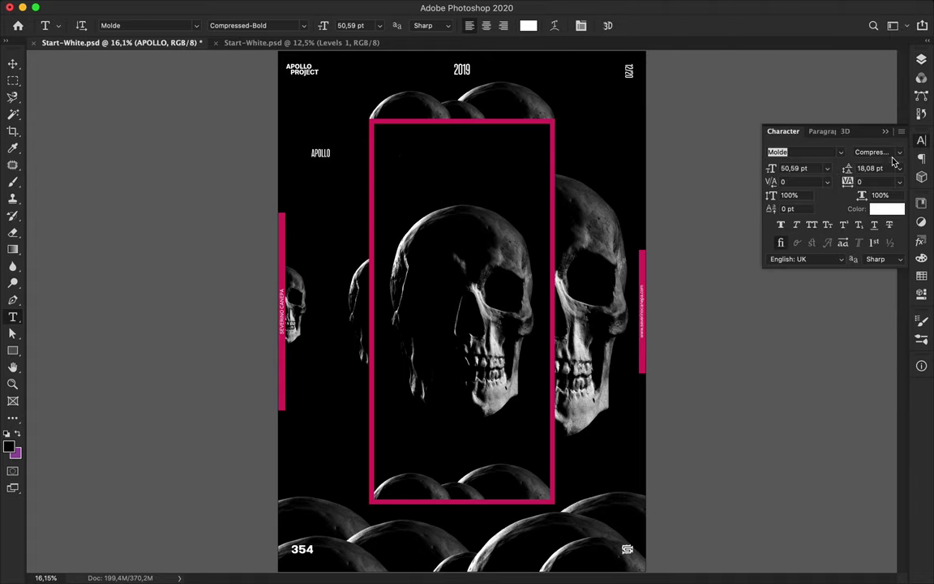
pyautogui.click(881, 153)
pyautogui.scroll(-10, 884, 251)
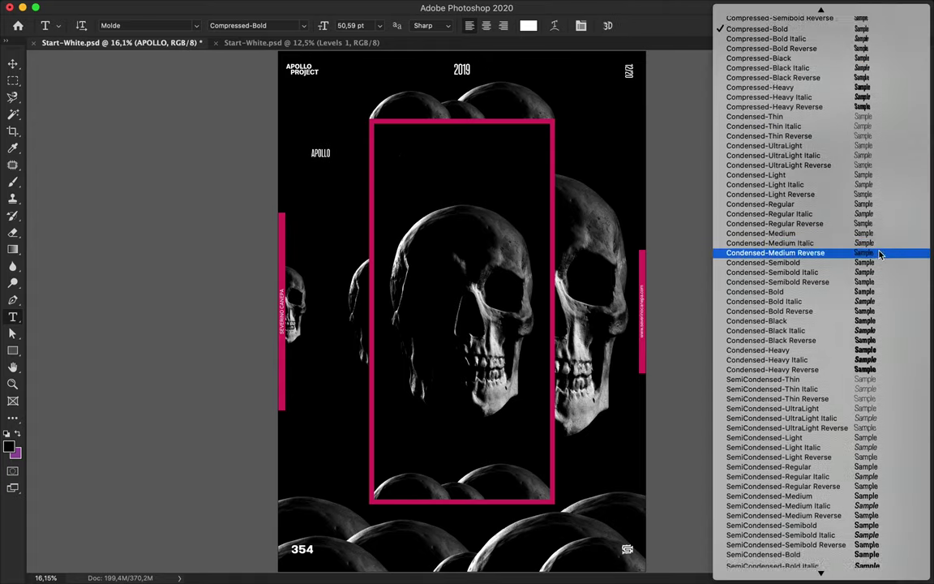
pyautogui.click(829, 320)
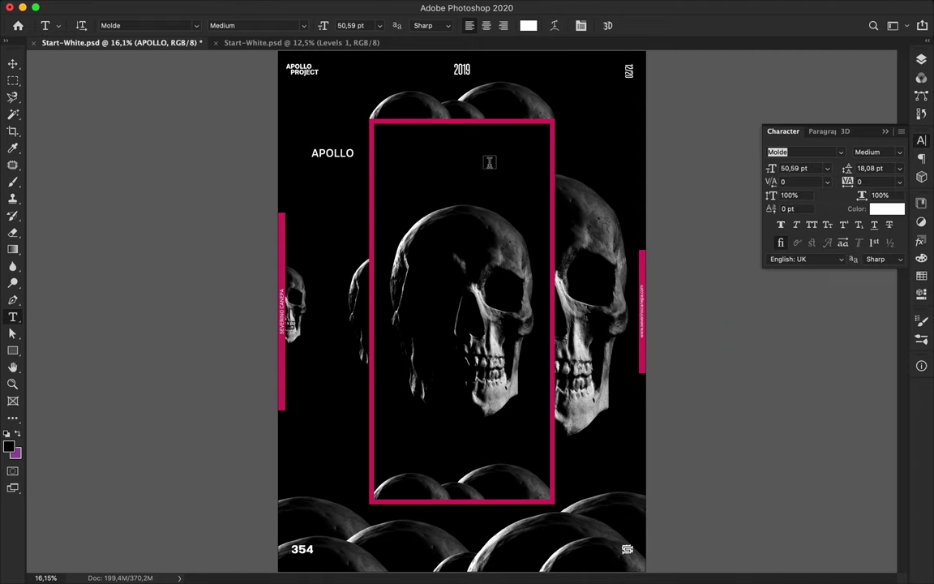
# Enlarge the APOLLO text to about 99 pt and centre it in the upper part of the frame.
pyautogui.press('v')
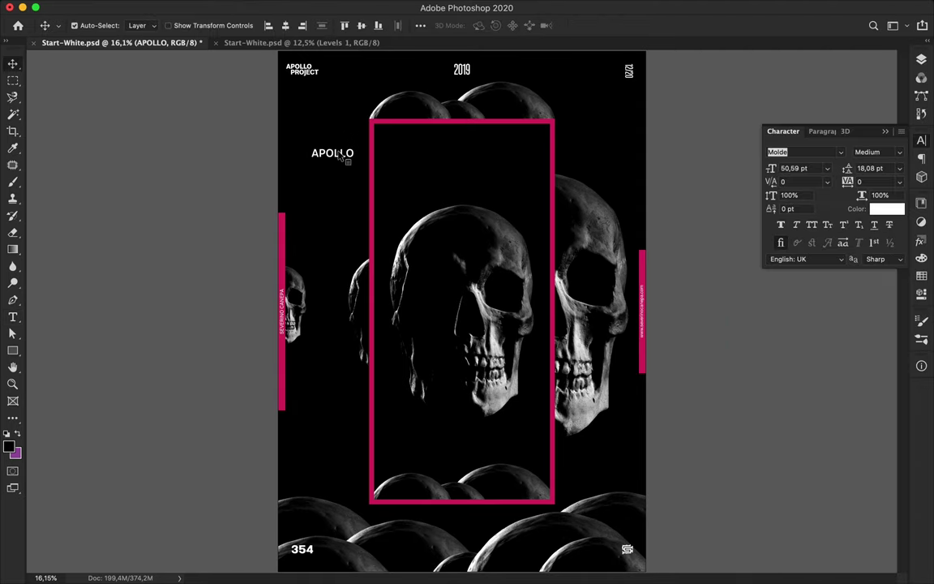
pyautogui.press('super+t')
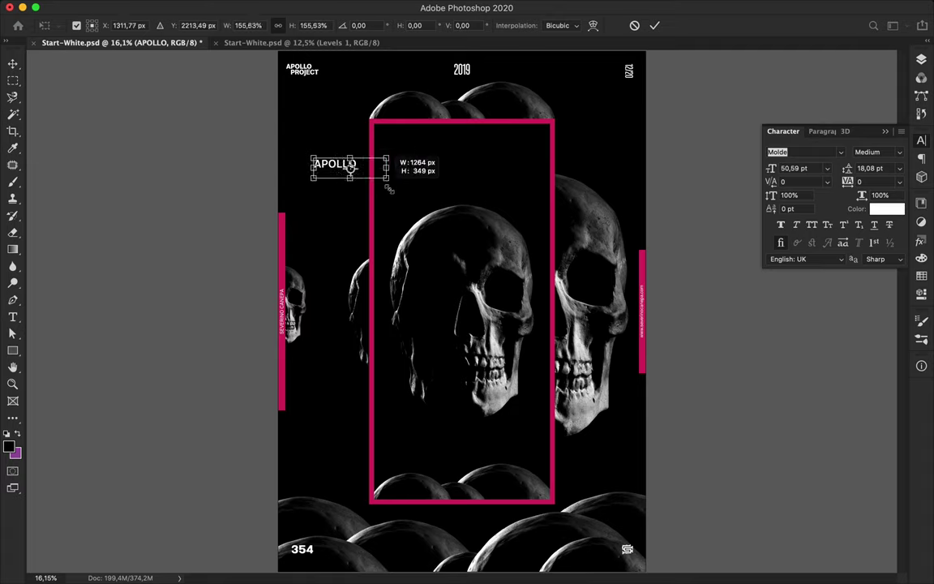
pyautogui.press('Return')
pyautogui.moveTo(381, 177); pyautogui.dragTo(487, 158)
# Replace the large APOLLO text inside the frame with the single letter A.
pyautogui.doubleClick(454, 151)
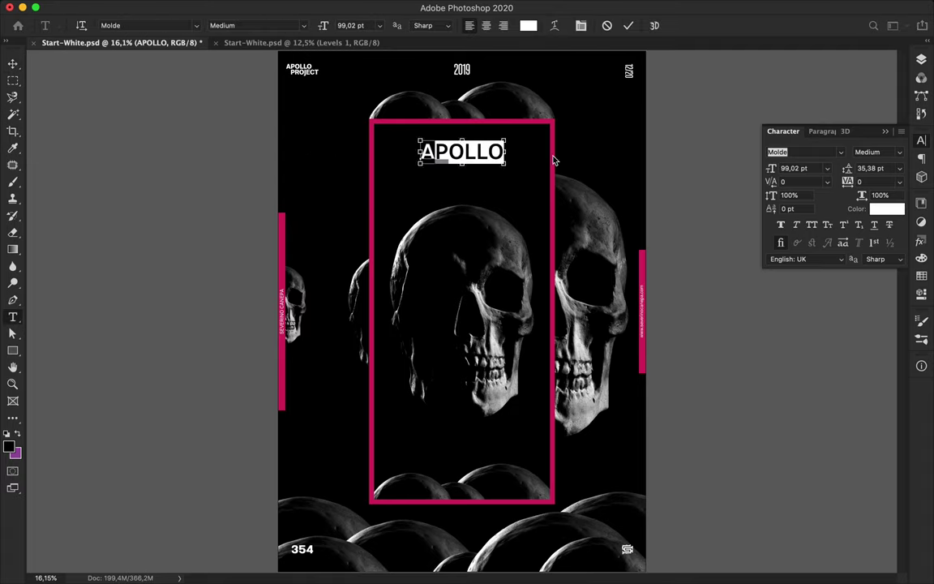
pyautogui.write('A')
pyautogui.press('Escape')
pyautogui.press('super+t')
pyautogui.press('Return')
# Scatter copies of the letter down the frame and change them to P, O, L, L and O.
pyautogui.doubleClick(509, 215)
pyautogui.moveTo(491, 215); pyautogui.dragTo(526, 413)
pyautogui.write('P')
pyautogui.press('Escape')
pyautogui.doubleClick(450, 272)
pyautogui.write('O')
pyautogui.doubleClick(408, 378)
pyautogui.write('L')
pyautogui.press('Escape')
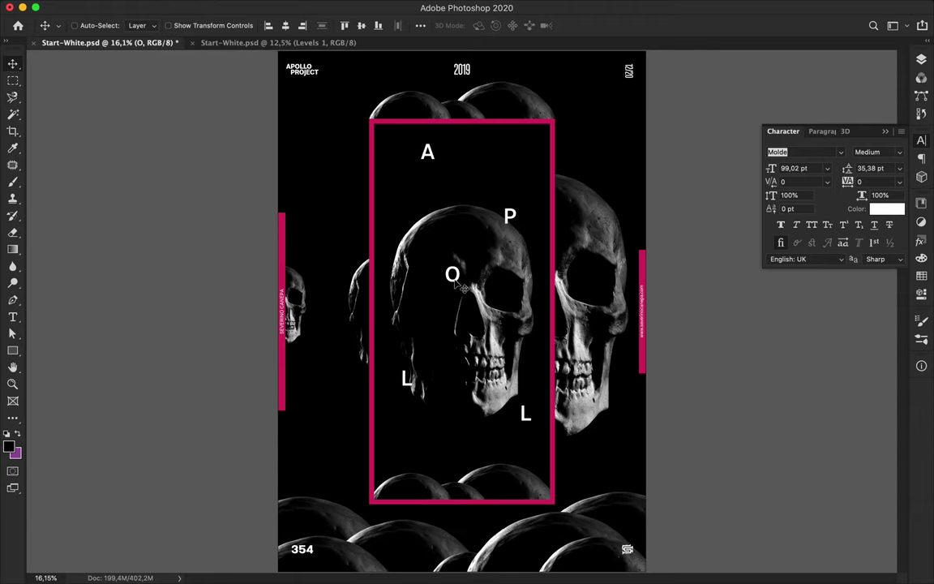
pyautogui.moveTo(456, 278); pyautogui.dragTo(354, 219)
# Change the letter copy outside the frame to a 3, enlarge it to about 447 pt, and place copies cropped by both canvas edges.
pyautogui.doubleClick(328, 148)
pyautogui.write('3')
pyautogui.press('Escape')
pyautogui.hotkey('ctrl', 't')
pyautogui.press('Return')
pyautogui.moveTo(336, 168); pyautogui.dragTo(653, 141)
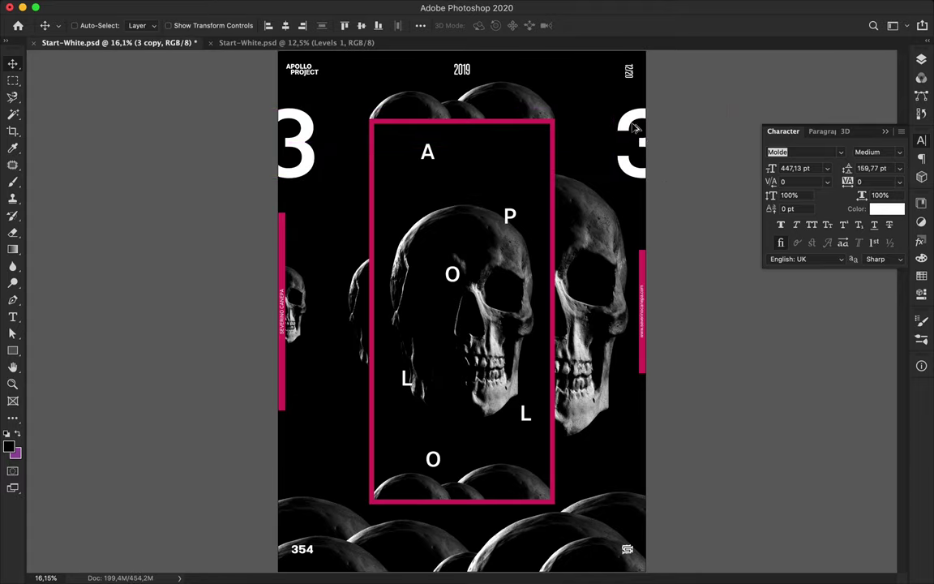
# Duplicate the large 3 into the space beside the frame and change it to a 6.
pyautogui.keyDown('alt'); pyautogui.moveTo(636, 128); pyautogui.dragTo(543, 435); pyautogui.keyUp('alt')
pyautogui.doubleClick(349, 237)
pyautogui.write('6')
pyautogui.press('Escape')
# Set a copy of the 6 across the frame's right edge and rasterize its layer.
pyautogui.click(921, 59)
pyautogui.moveTo(790, 327); pyautogui.dragTo(786, 375)
pyautogui.moveTo(511, 397); pyautogui.dragTo(505, 398)
pyautogui.press('m')
pyautogui.press('Delete')
pyautogui.press('Return')
pyautogui.rightClick(783, 172)
pyautogui.click(614, 337)
# Raise the rasterized 6 above the frame layer, trim its overlap with the frame, and place it over the right skull's jaw.
pyautogui.press('v')
pyautogui.click(791, 199)
pyautogui.hotkey('ctrl', ']')
pyautogui.click(793, 198)
pyautogui.press('m')
pyautogui.click(363, 279)
pyautogui.press('v')
pyautogui.moveTo(486, 284); pyautogui.dragTo(470, 282)
pyautogui.hotkey('ctrl', 'z')
pyautogui.moveTo(580, 454); pyautogui.dragTo(580, 397)
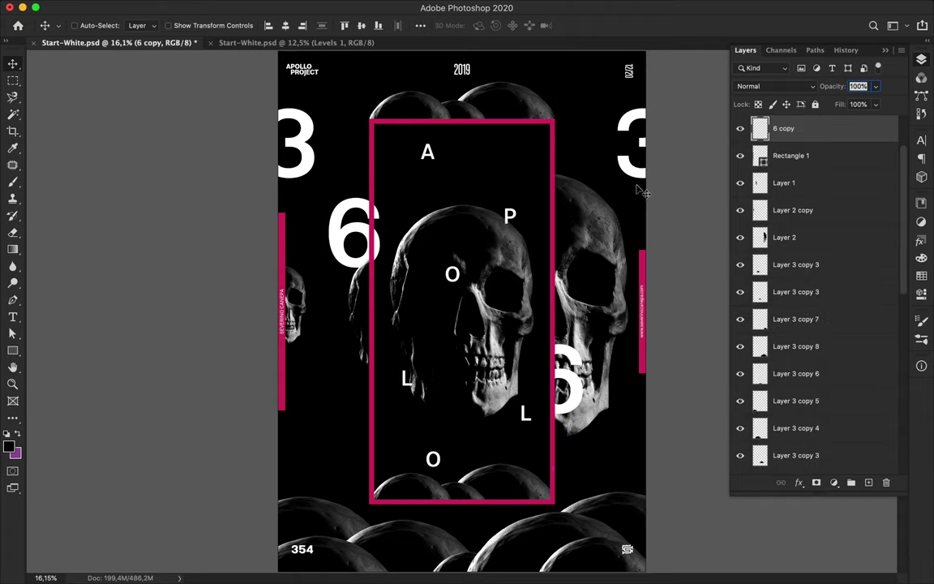
# Add a large 5 cropped by each canvas edge low on the poster and move the 5 copy layer just above Background.
pyautogui.doubleClick(620, 158)
pyautogui.moveTo(620, 158); pyautogui.dragTo(658, 489)
pyautogui.write('5')
pyautogui.hotkey('ctrl', 'Return')
pyautogui.press('v')
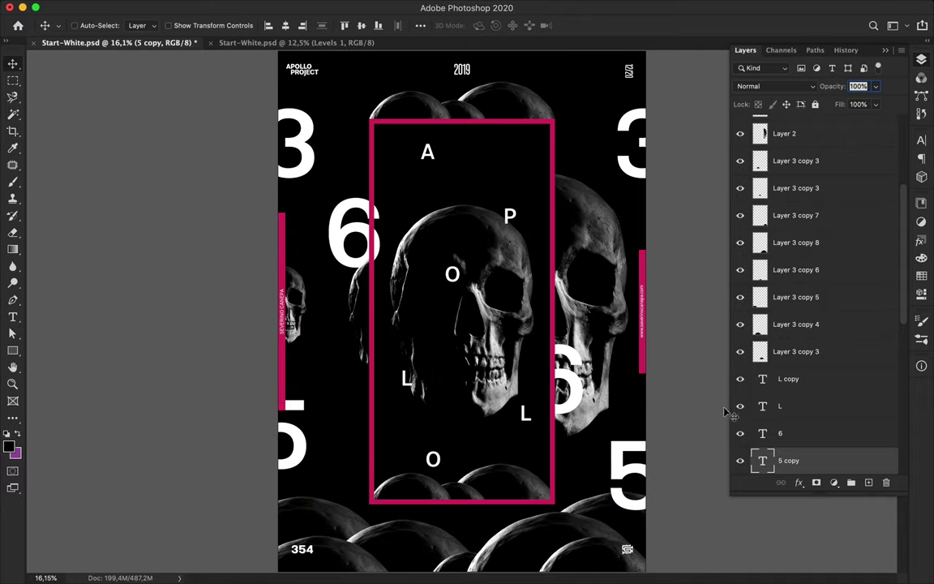
pyautogui.scroll(-3, 807, 324)
pyautogui.moveTo(807, 326); pyautogui.dragTo(803, 438)
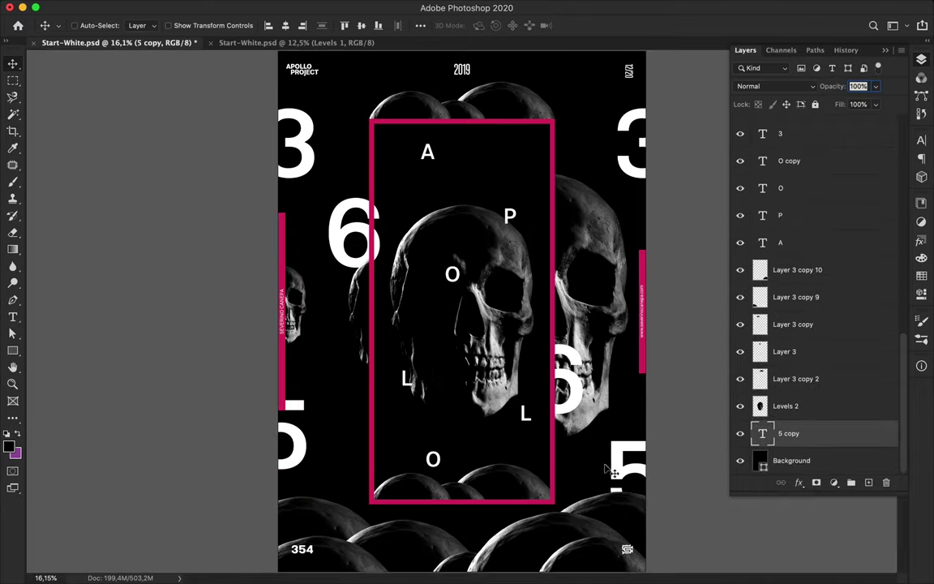
# Rasterize the left 6 and cut away the part that overlaps the frame.
pyautogui.keyDown('ctrl'); pyautogui.click(347, 237); pyautogui.keyUp('ctrl')
pyautogui.rightClick(775, 128)
pyautogui.click(681, 301)
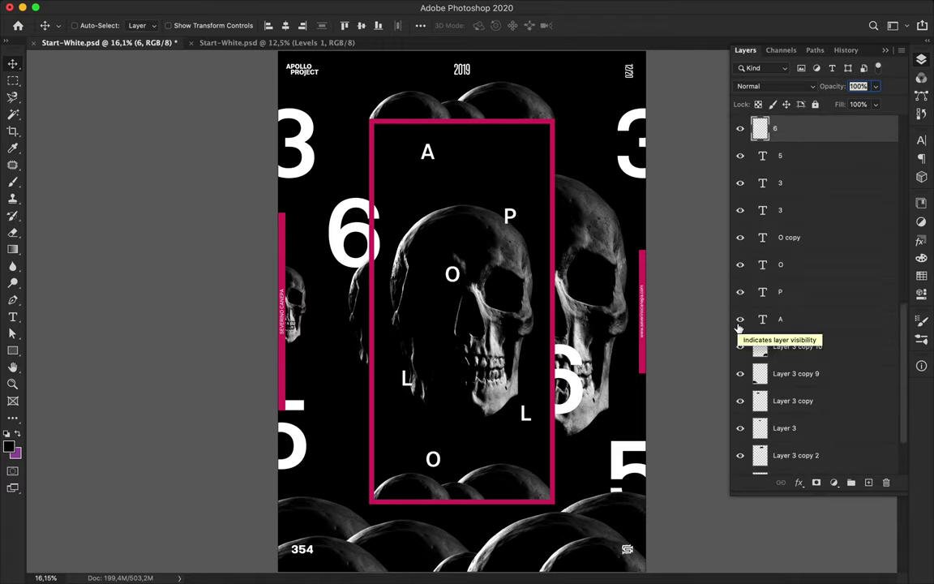
pyautogui.press('m')
pyautogui.press('v')
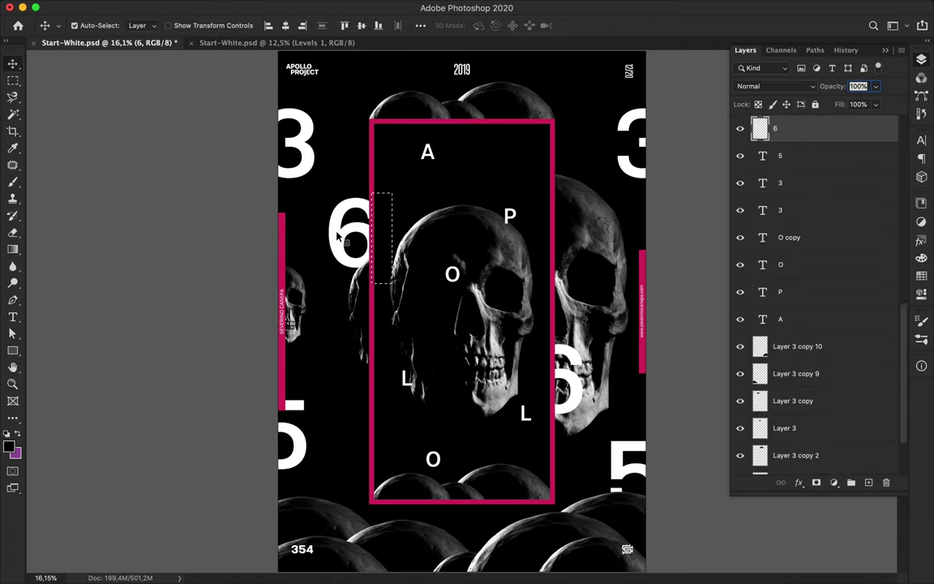
pyautogui.moveTo(339, 235); pyautogui.dragTo(344, 236)
pyautogui.press('m')
pyautogui.moveTo(372, 186); pyautogui.dragTo(403, 284)
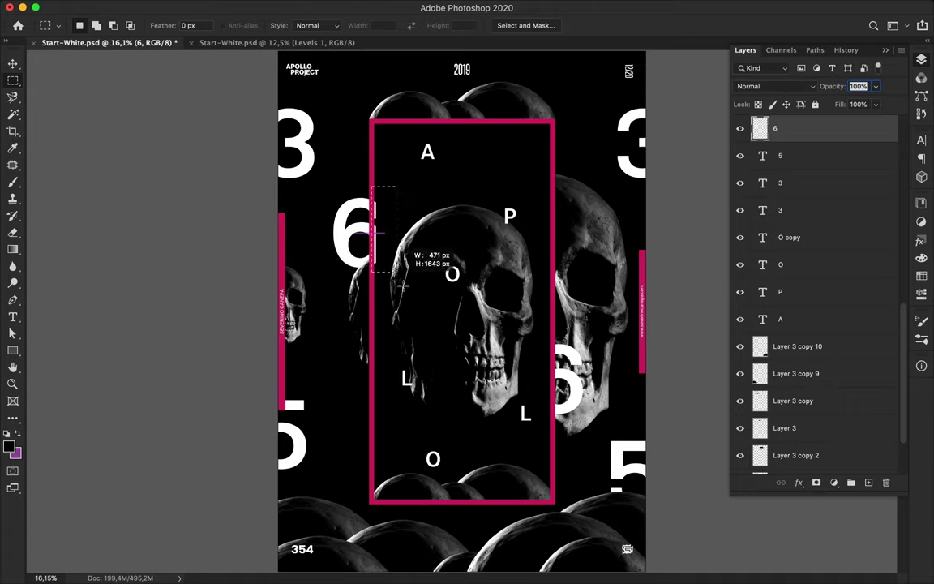
# Lower the left 6 slightly and raise the right 6, keeping both against the frame's outer edges.
pyautogui.press('v')
pyautogui.moveTo(342, 233); pyautogui.dragTo(362, 229)
pyautogui.moveTo(578, 345); pyautogui.dragTo(580, 347)
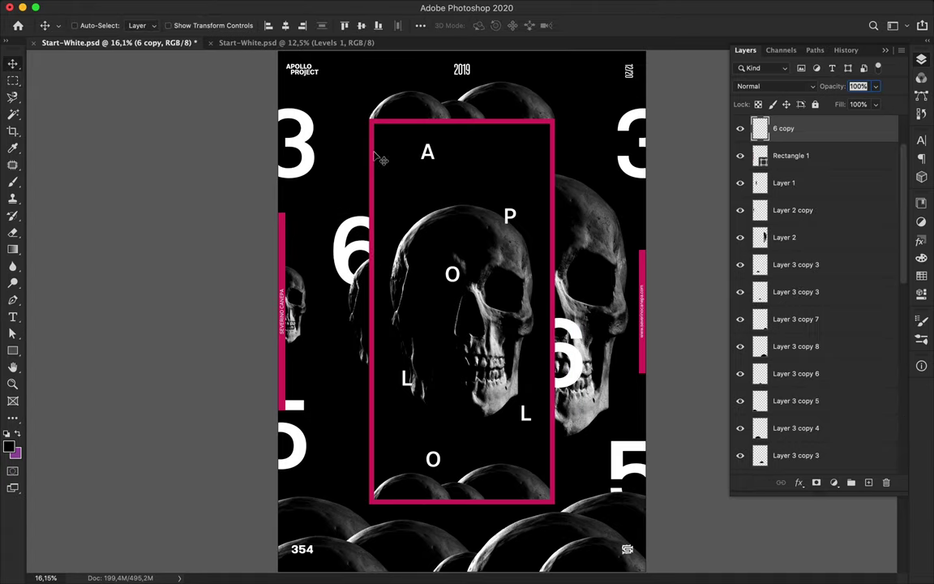
# Draw a small crimson triangle, 153 by 153 px, in the frame's upper-left inner corner with the Pen tool.
pyautogui.press('p')
pyautogui.scroll(3, 461, 311)
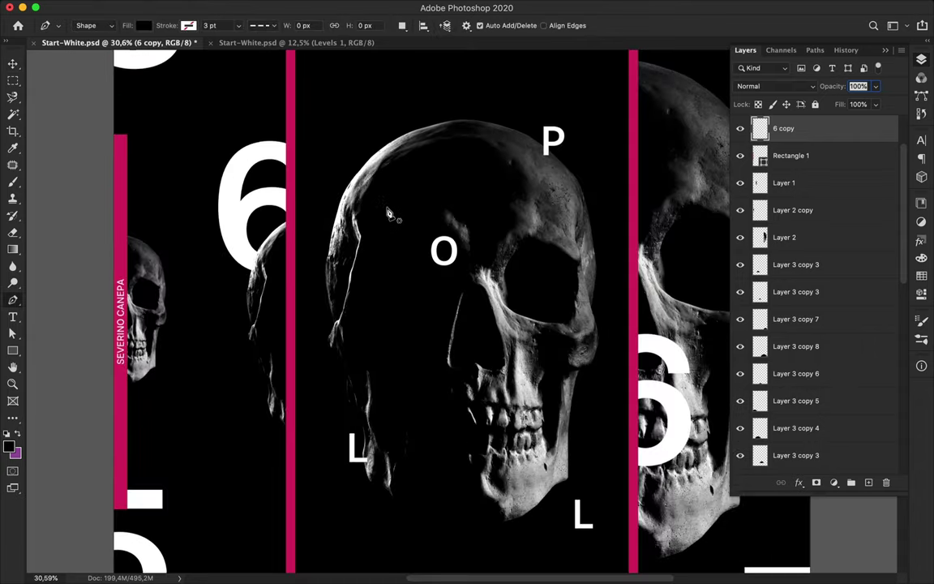
pyautogui.scroll(3, 300, 115)
pyautogui.click(144, 25)
pyautogui.click(62, 95)
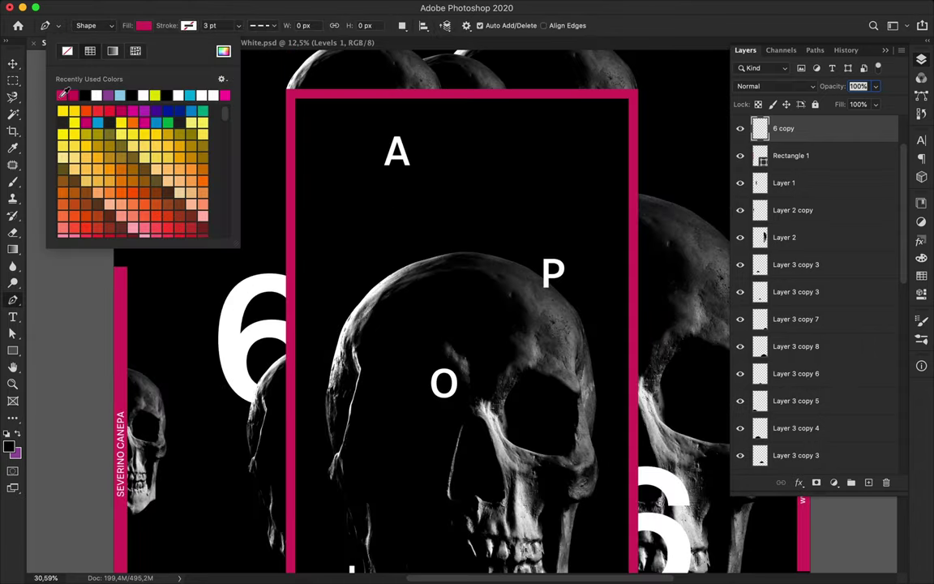
pyautogui.click(308, 95)
pyautogui.scroll(-3, 552, 146)
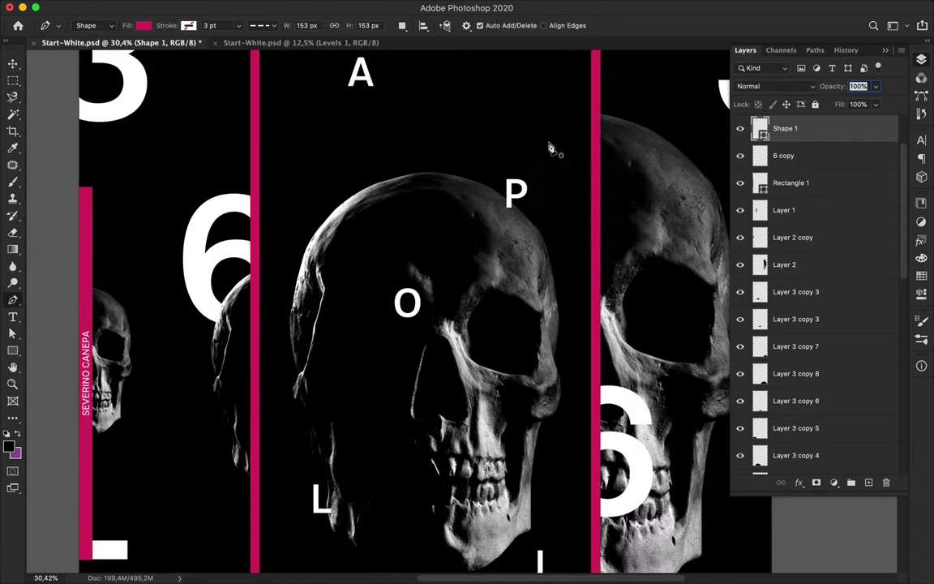
pyautogui.scroll(-5, 573, 119)
pyautogui.scroll(-2, 570, 120)
pyautogui.scroll(-1, 576, 111)
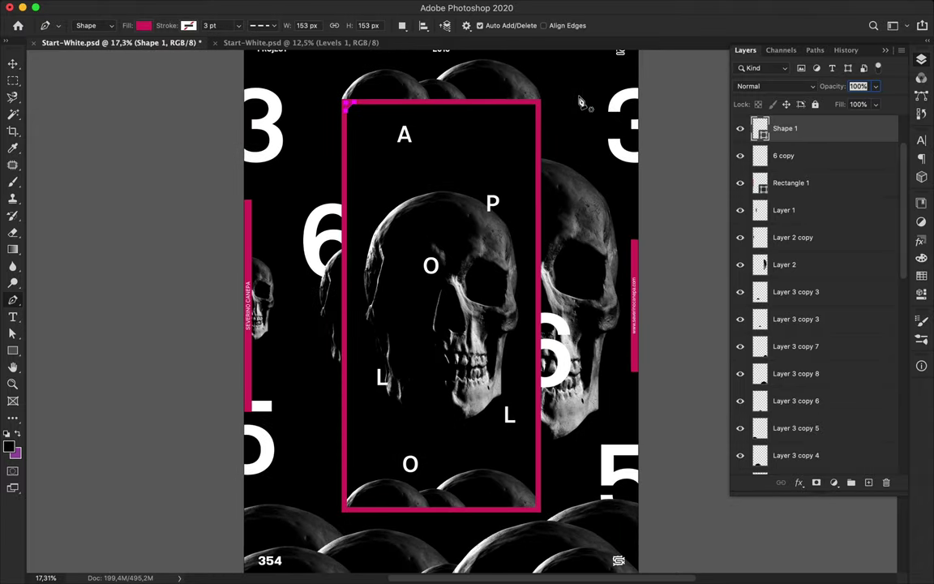
# Draw a vertical line along the frame's right inner side down to the canvas bottom, with no fill and a crimson stroke.
pyautogui.scroll(-4, 509, 442)
pyautogui.keyDown('shift'); pyautogui.click(531, 378); pyautogui.keyUp('shift')
pyautogui.press('a')
pyautogui.scroll(2, 496, 350)
pyautogui.press('v')
pyautogui.press('a')
pyautogui.click(193, 25)
pyautogui.click(239, 26)
pyautogui.press('Escape')
pyautogui.press('v')
pyautogui.scroll(3, 307, 65)
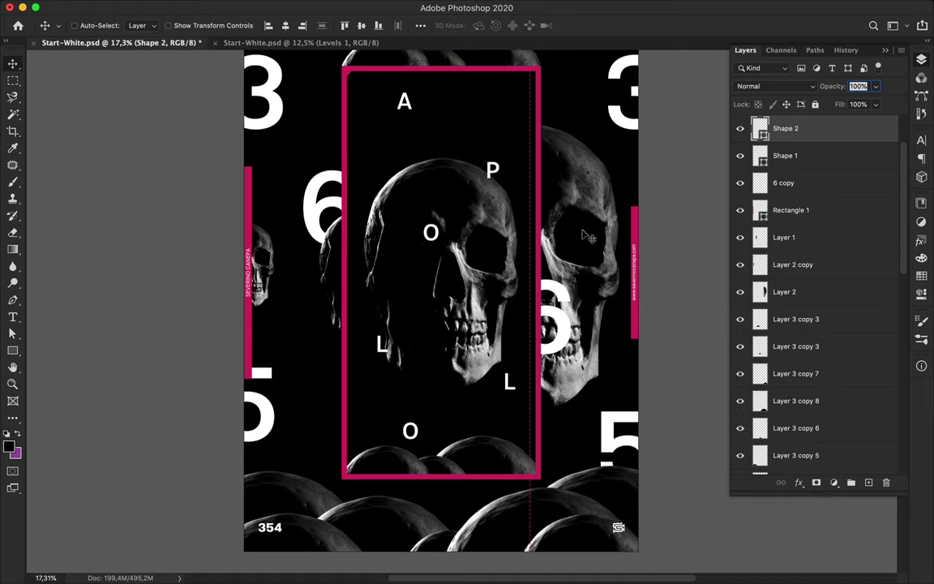
# Make the vertical line's stroke solid and move its layer between Layer 3 copy 7 and Layer 3 copy 8.
pyautogui.press('a')
pyautogui.click(308, 25)
pyautogui.press('Escape')
pyautogui.press('v')
pyautogui.scroll(-3, 441, 308)
pyautogui.moveTo(785, 128)
pyautogui.mouseDown()
pyautogui.moveTo(819, 406)
pyautogui.moveTo(803, 371)
pyautogui.mouseUp()
pyautogui.scroll(3, 623, 362)
pyautogui.press('a')
pyautogui.click(281, 27)
pyautogui.press('v')
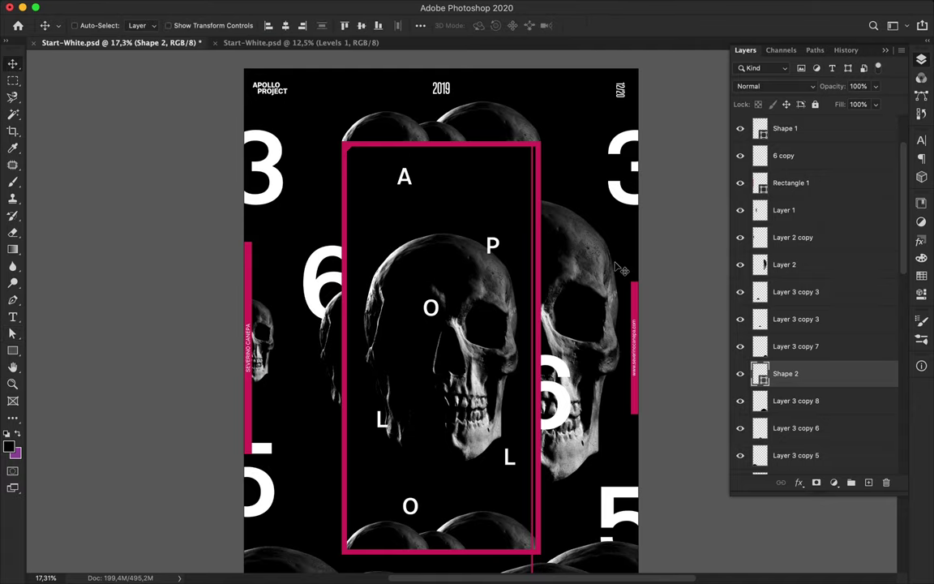
pyautogui.scroll(-1, 817, 327)
pyautogui.click(552, 417)
pyautogui.scroll(3, 788, 206)
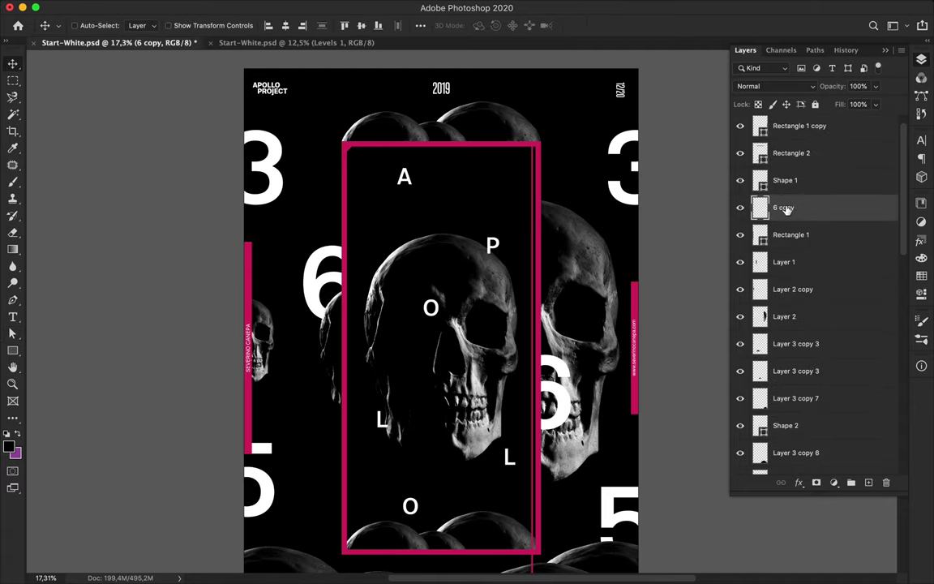
pyautogui.moveTo(788, 207); pyautogui.dragTo(788, 148)
pyautogui.scroll(2, 543, 448)
pyautogui.moveTo(585, 371); pyautogui.dragTo(572, 371)
pyautogui.moveTo(784, 153); pyautogui.dragTo(807, 213)
pyautogui.scroll(-3, 521, 274)
pyautogui.scroll(-1, 568, 286)
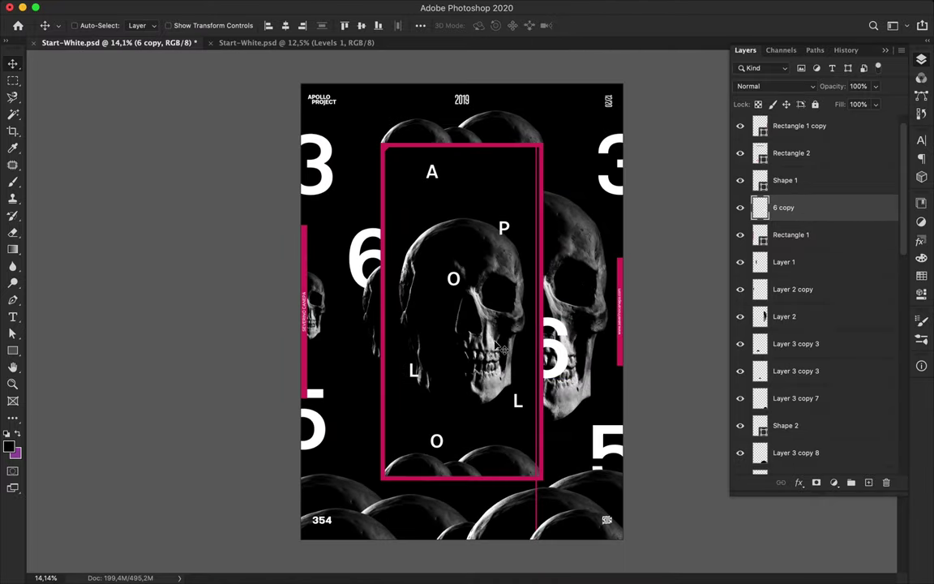
# Copy the vertical line to the frame's left inner side and move the copy's layer below Layer 3 copy 5.
pyautogui.moveTo(533, 500); pyautogui.dragTo(396, 479)
pyautogui.scroll(-3, 833, 375)
pyautogui.moveTo(795, 285); pyautogui.dragTo(791, 394)
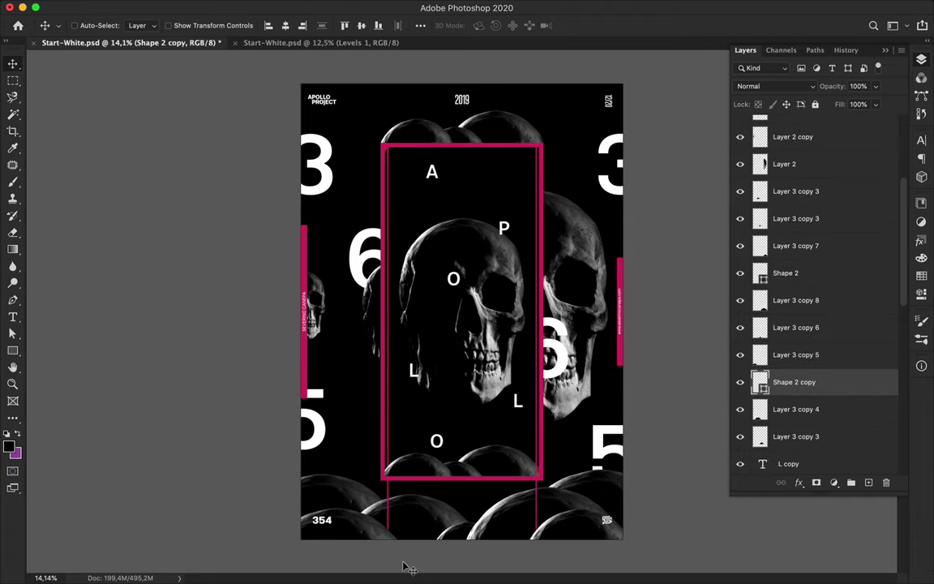
# Draw a thin crimson diagonal line from the frame's upper-left corner to the top of the left crimson bar.
pyautogui.scroll(2, 402, 559)
pyautogui.scroll(5, 377, 339)
pyautogui.scroll(3, 377, 339)
pyautogui.scroll(-4, 382, 333)
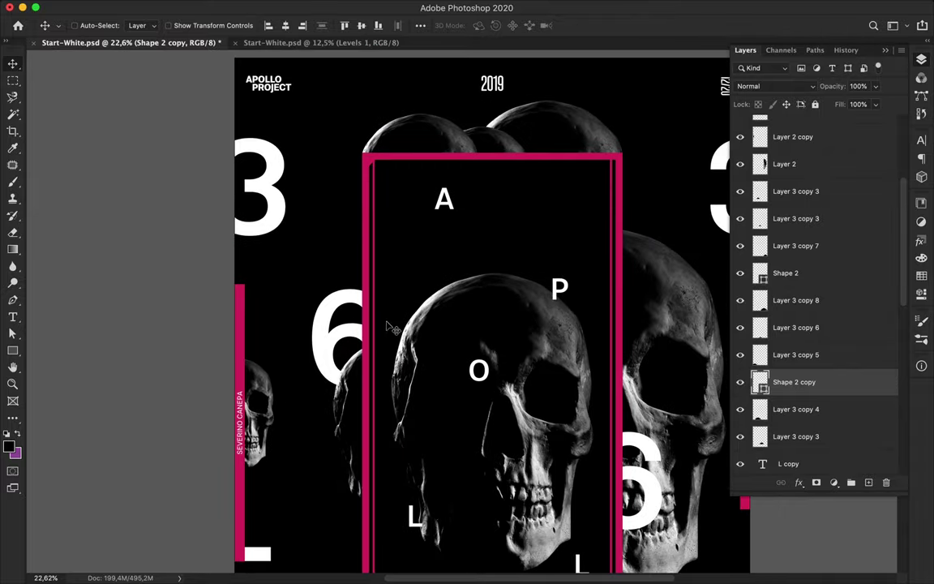
pyautogui.press('p')
pyautogui.click(381, 138)
pyautogui.press('a')
pyautogui.scroll(3, 283, 242)
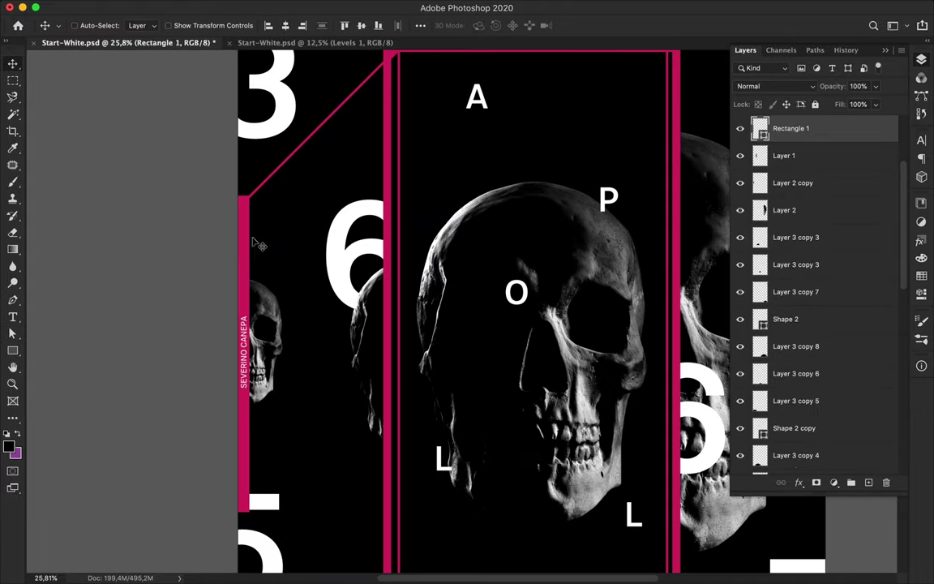
# Draw a second diagonal line below the first, from the left bar to the frame, with the Pen tool.
pyautogui.scroll(-3, 247, 241)
pyautogui.press('p')
pyautogui.click(242, 281)
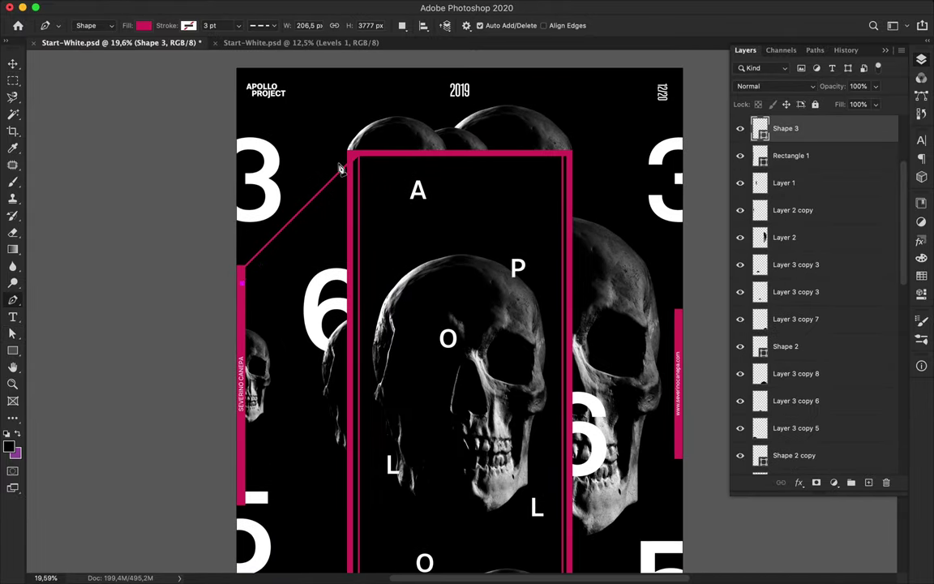
pyautogui.click(350, 169)
pyautogui.press('a')
pyautogui.press('p')
pyautogui.click(241, 285)
pyautogui.press('a')
# Give the second diagonal line no fill and a solid 23 pt crimson stroke.
pyautogui.click(193, 25)
pyautogui.click(127, 51)
pyautogui.click(238, 26)
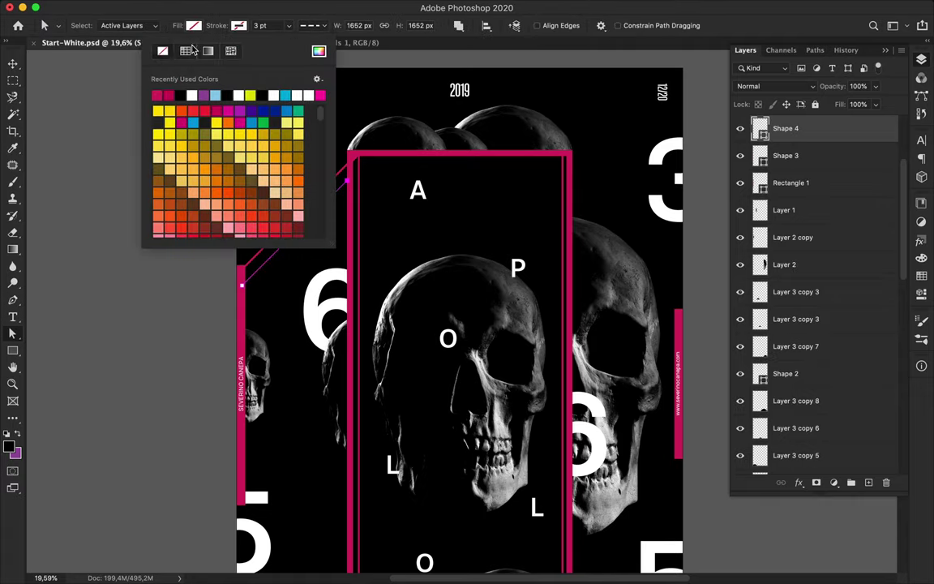
pyautogui.click(237, 25)
pyautogui.click(260, 26)
pyautogui.write('23')
pyautogui.click(313, 25)
pyautogui.click(312, 49)
pyautogui.press('v')
pyautogui.press('a')
# Position the thick diagonal line just under the thin one so it joins the left bar and the frame.
pyautogui.scroll(5, 346, 184)
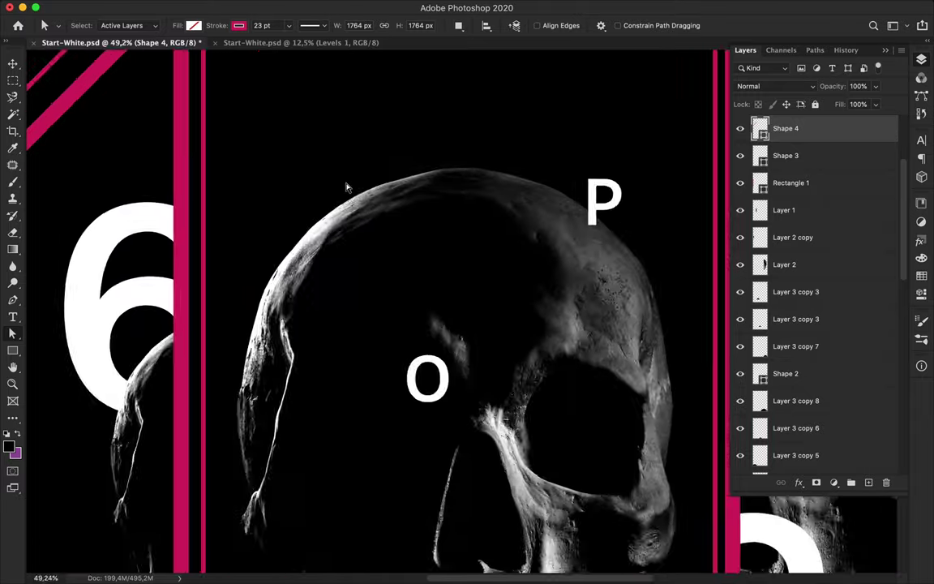
pyautogui.scroll(-2, 365, 160)
pyautogui.press('v')
pyautogui.moveTo(233, 252); pyautogui.dragTo(233, 299)
pyautogui.scroll(-4, 233, 299)
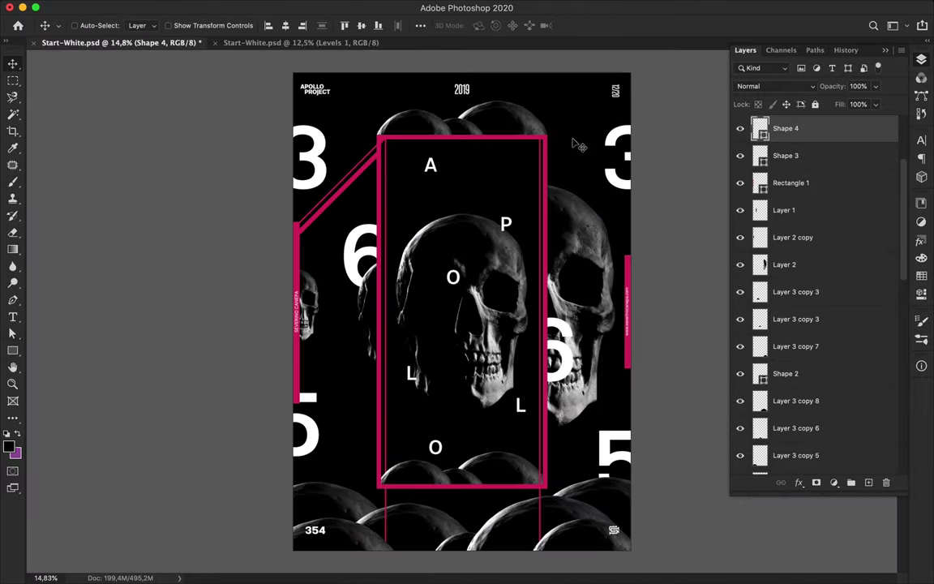
# Draw a crimson rectangle, 2242 by 290 px, across the canvas bottom edge between the skull domes, layered above Layer 3 copy 6.
pyautogui.keyDown('ctrl'); pyautogui.click(470, 552); pyautogui.keyUp('ctrl')
pyautogui.press('u')
pyautogui.moveTo(457, 560); pyautogui.dragTo(375, 547)
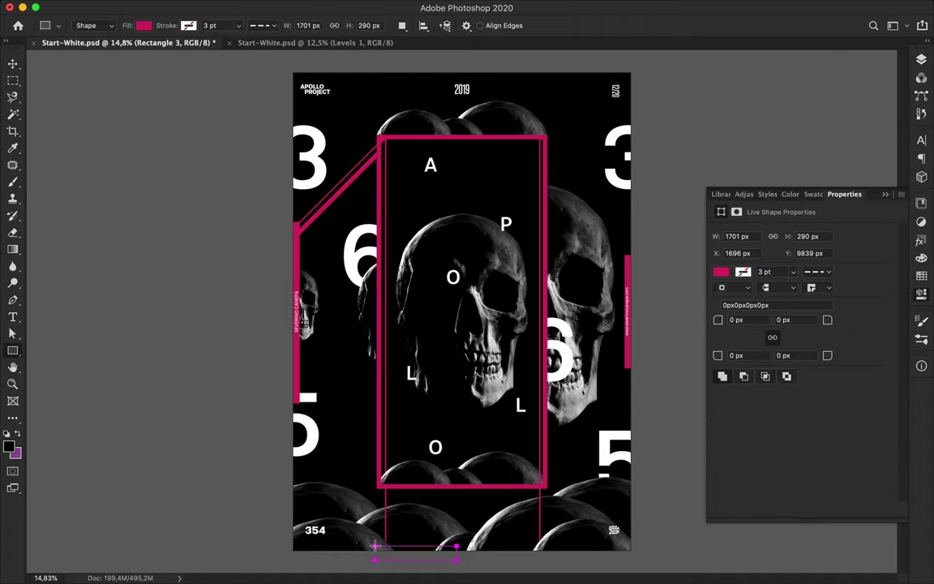
pyautogui.press('a')
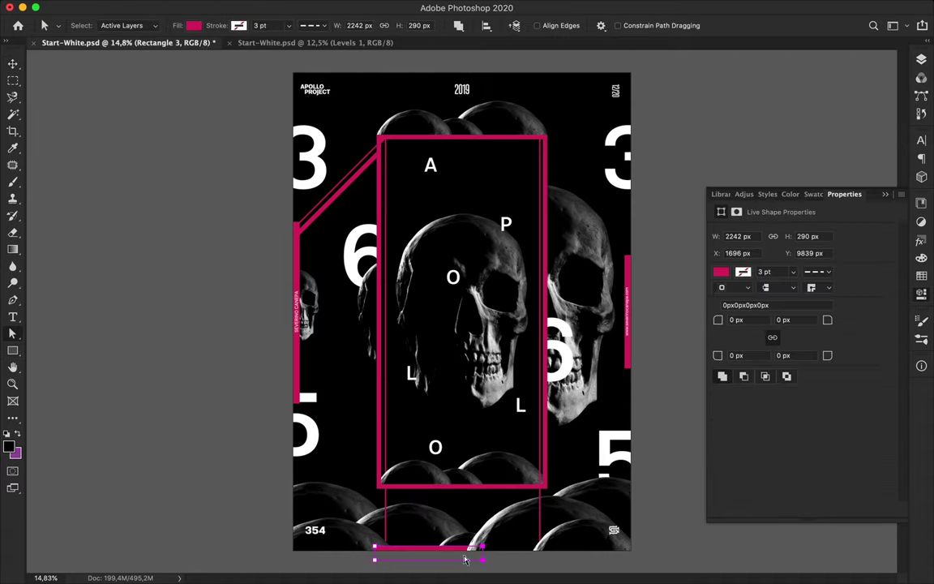
pyautogui.press('v')
pyautogui.press('F7')
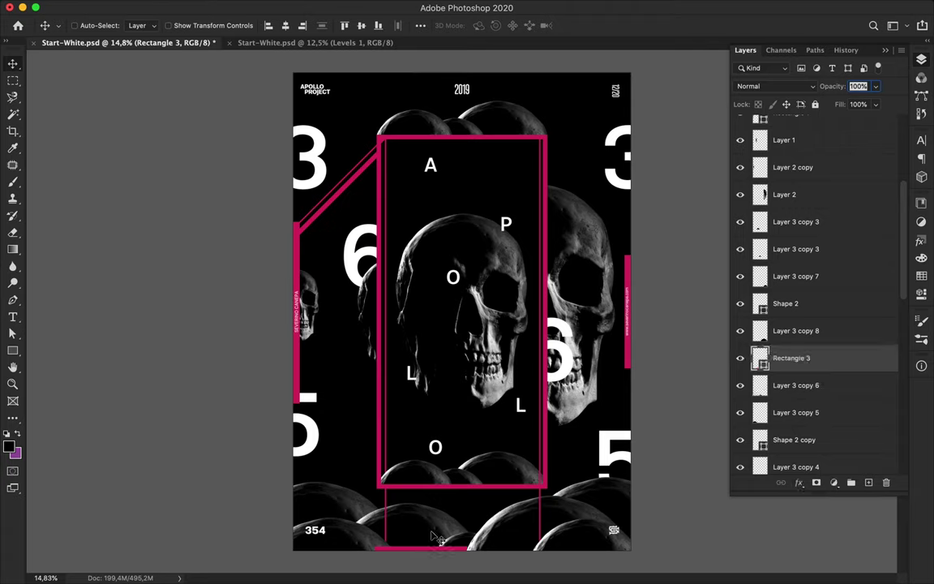
# Rasterize the bottom crimson rectangle and erase the part overlapping the lower-left skull dome, using the outline of Layer 3 copy 5.
pyautogui.click(762, 413)
pyautogui.keyDown('ctrl'); pyautogui.click(763, 413); pyautogui.keyUp('ctrl')
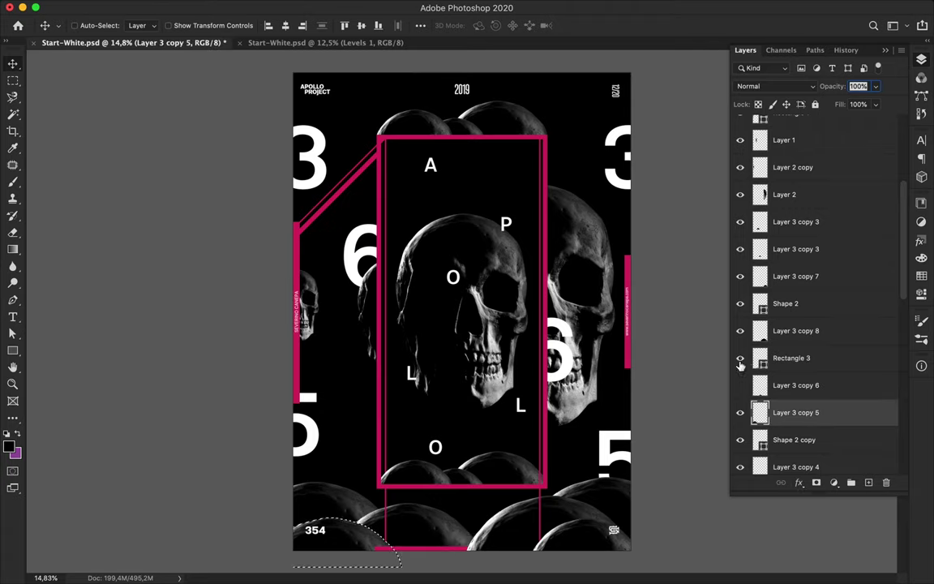
pyautogui.press('e')
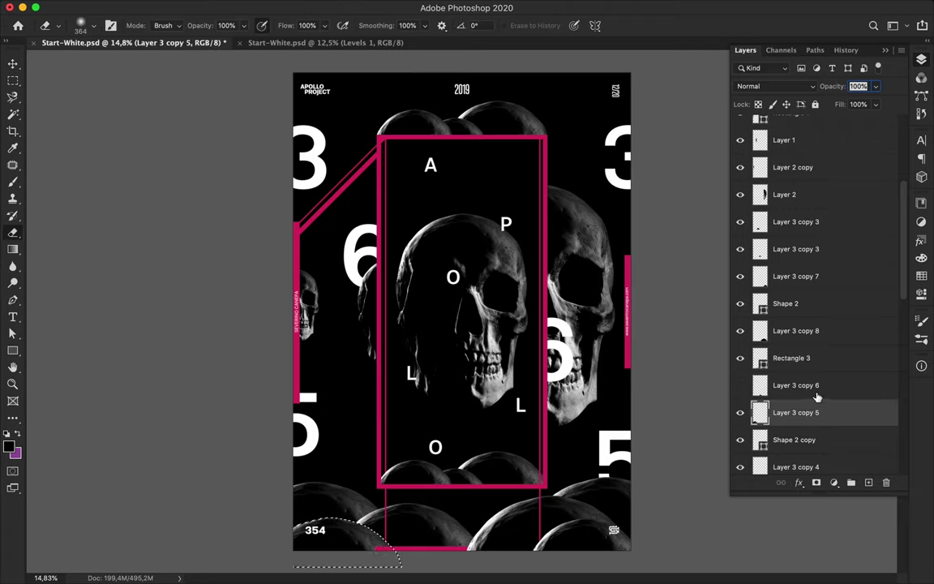
pyautogui.click(740, 386)
pyautogui.click(754, 358)
pyautogui.click(389, 551)
pyautogui.press('Return')
pyautogui.press('m')
pyautogui.press('v')
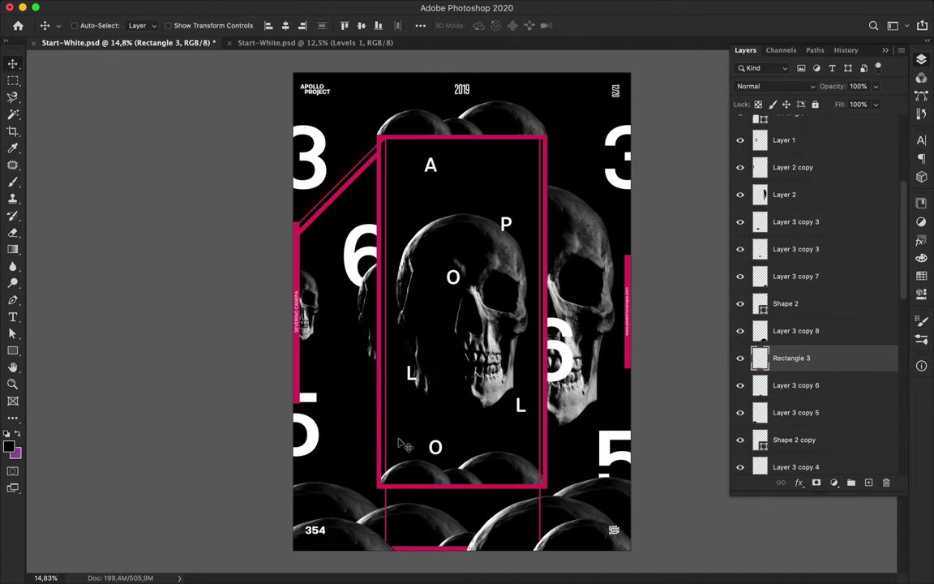
# Check the whole poster and save the document.
pyautogui.scroll(3, 430, 280)
pyautogui.scroll(2, 460, 370)
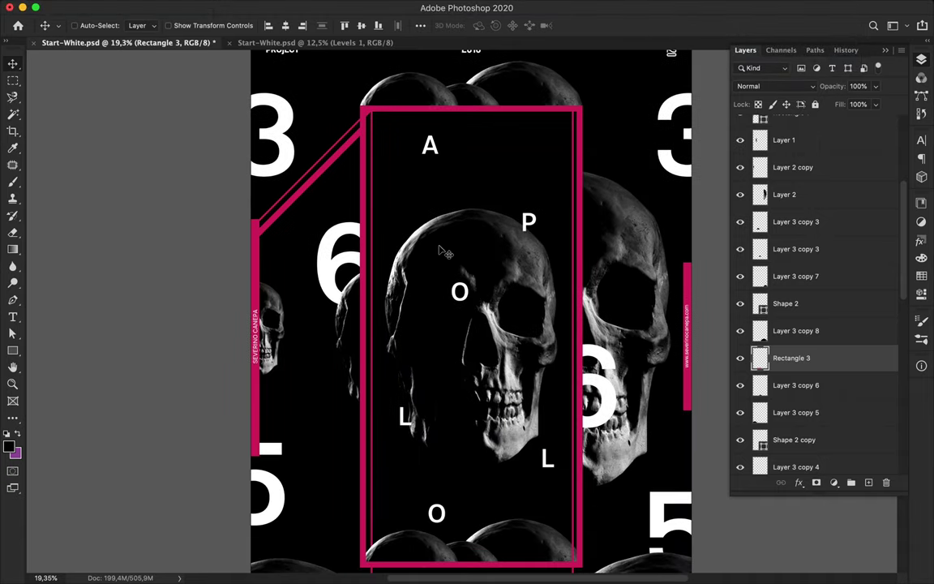
pyautogui.scroll(2, 444, 252)
pyautogui.scroll(-5, 527, 243)
pyautogui.scroll(-3, 614, 239)
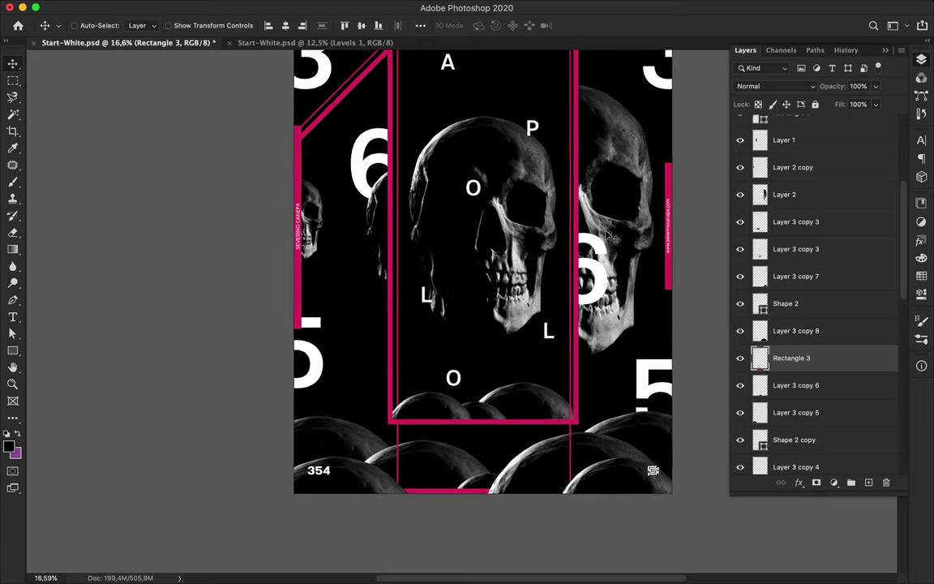
pyautogui.scroll(-2, 614, 239)
pyautogui.hotkey('ctrl', 's')
# Add the text APOLLO to the right of the frame and place it at the top of the right skull.
pyautogui.press('t')
pyautogui.click(563, 166)
pyautogui.write('AP')
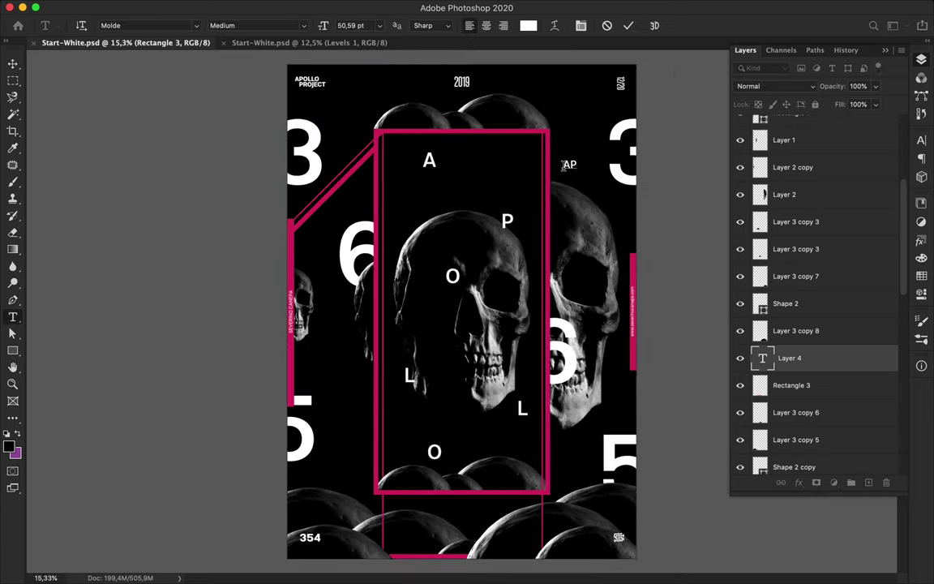
pyautogui.write('OLLO')
pyautogui.press('Escape')
pyautogui.press('v')
pyautogui.moveTo(539, 154); pyautogui.dragTo(539, 176)
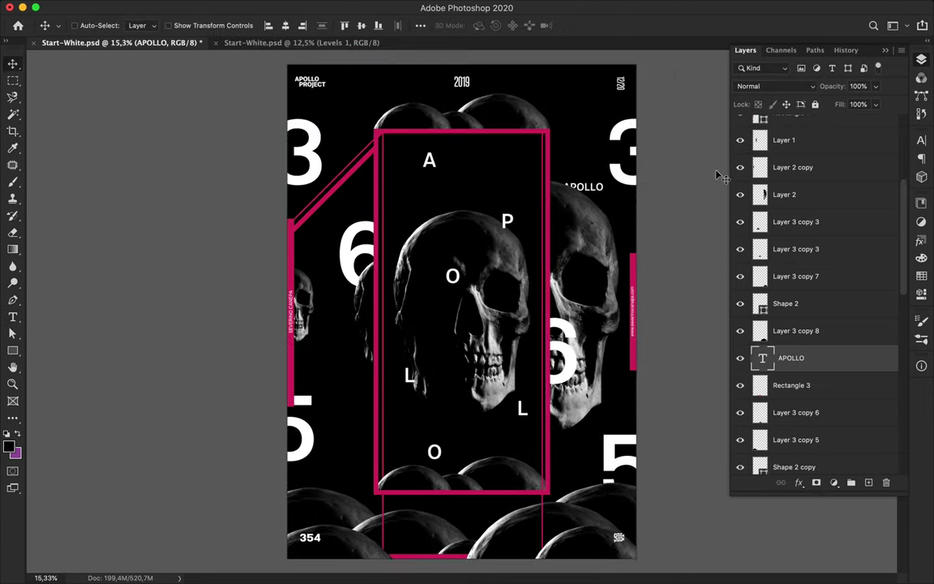
# Reduce the new APOLLO text to 20.59 pt and adjust its tracking.
pyautogui.click(921, 140)
pyautogui.click(813, 168)
pyautogui.hotkey('shift', 'Down')
pyautogui.hotkey('shift', 'Down')
pyautogui.hotkey('shift', 'Down')
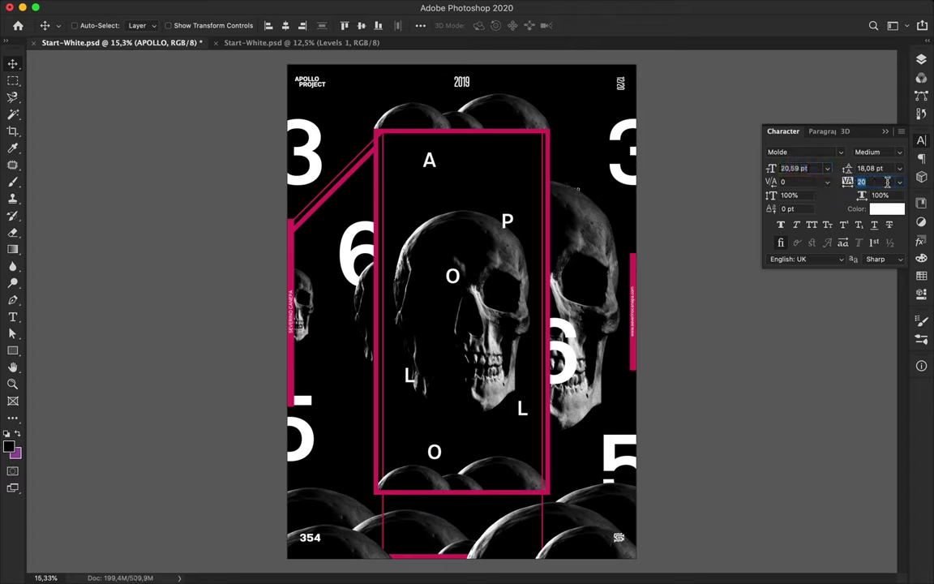
# Place copies of the small APOLLO text left of the frame and above its upper-left corner, setting the upper one to 30 pt.
pyautogui.moveTo(605, 195); pyautogui.dragTo(376, 107)
pyautogui.click(798, 168)
pyautogui.write('30')
pyautogui.press('Return')
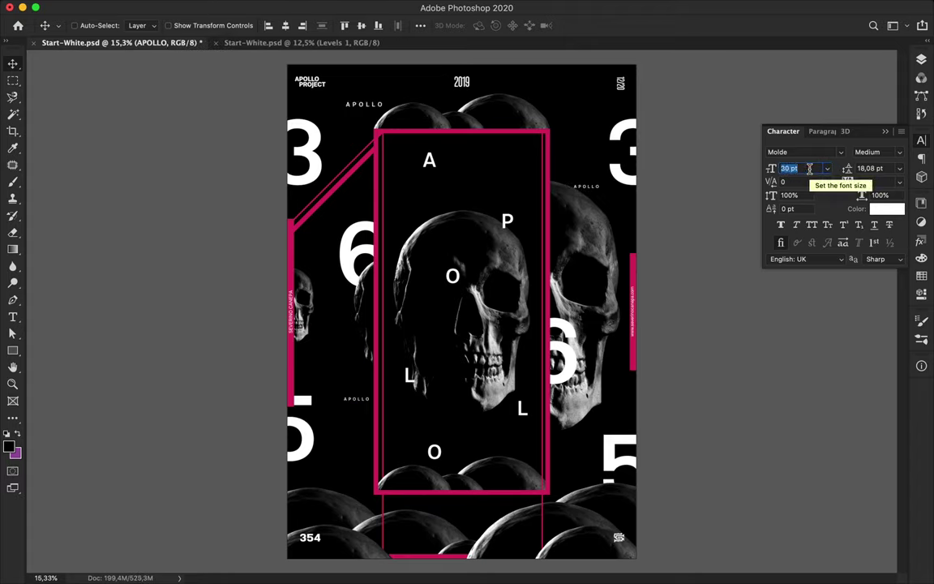
pyautogui.press('F7')
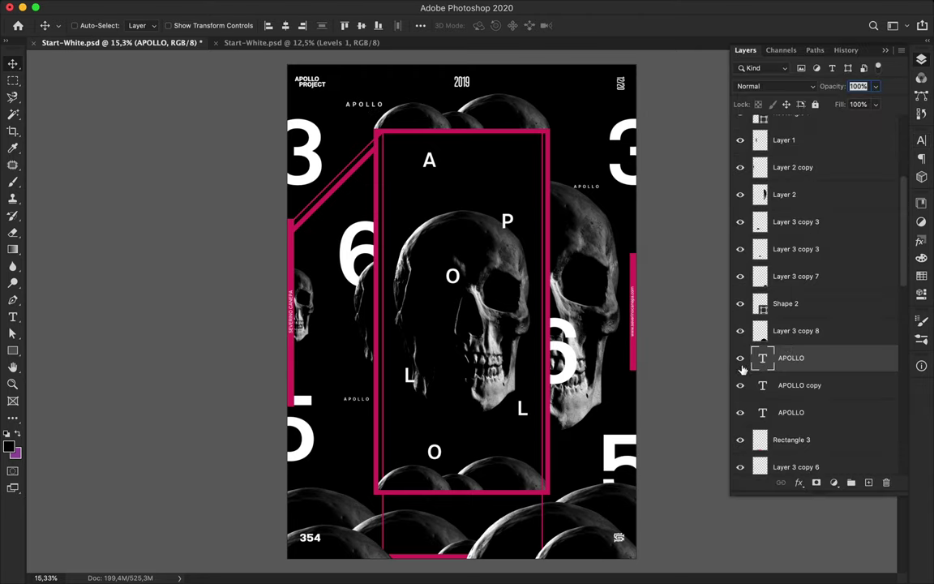
# Place copies of the small APOLLO text above the lower-right and lower-left moons, and set the lower-left copy to 50 pt.
pyautogui.moveTo(362, 108); pyautogui.dragTo(599, 507)
pyautogui.moveTo(599, 507); pyautogui.dragTo(326, 479)
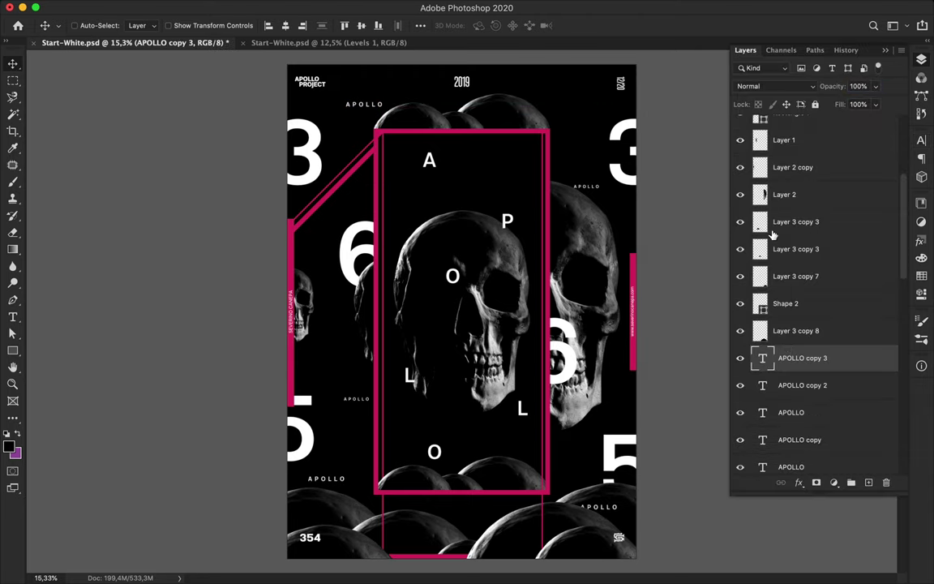
pyautogui.click(921, 139)
pyautogui.doubleClick(799, 168)
pyautogui.write('50')
pyautogui.press('Return')
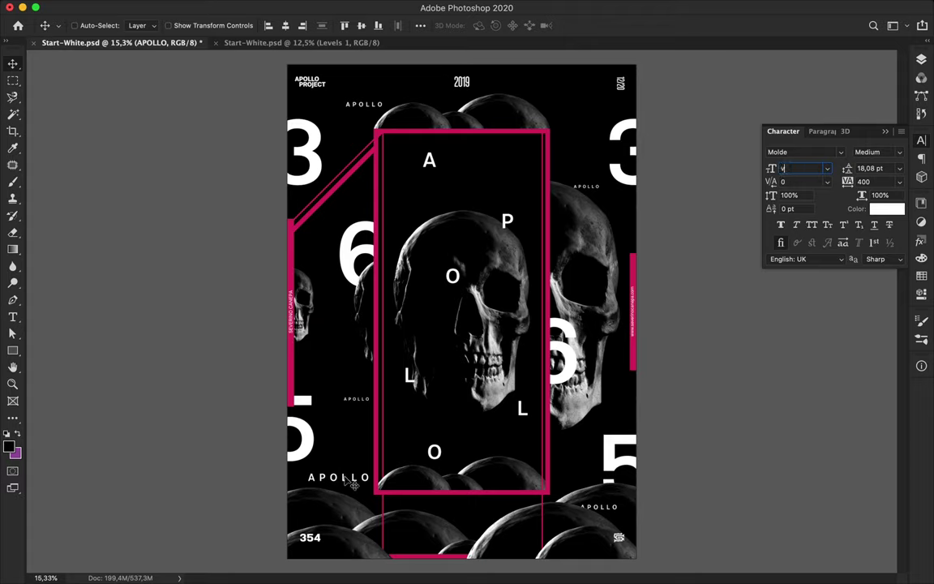
# Place an APOLLO copy above the frame's upper edge, set it to 70 pt and move it behind the moon.
pyautogui.moveTo(330, 472); pyautogui.dragTo(536, 126)
pyautogui.doubleClick(790, 168)
pyautogui.write('70')
pyautogui.press('Return')
pyautogui.press('F7')
pyautogui.scroll(-3, 800, 265)
pyautogui.moveTo(800, 265); pyautogui.dragTo(795, 348)
# Place an APOLLO copy below the frame behind the front moons and set its size to 90 pt.
pyautogui.moveTo(451, 109); pyautogui.dragTo(484, 537)
pyautogui.moveTo(803, 351); pyautogui.dragTo(809, 280)
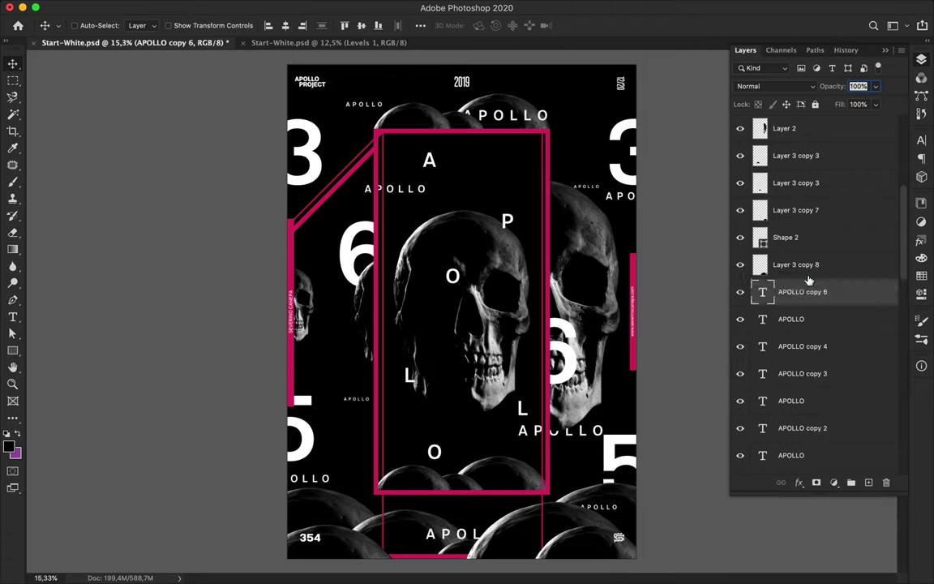
pyautogui.moveTo(475, 538)
pyautogui.mouseDown()
pyautogui.moveTo(431, 480)
pyautogui.moveTo(467, 532)
pyautogui.mouseUp()
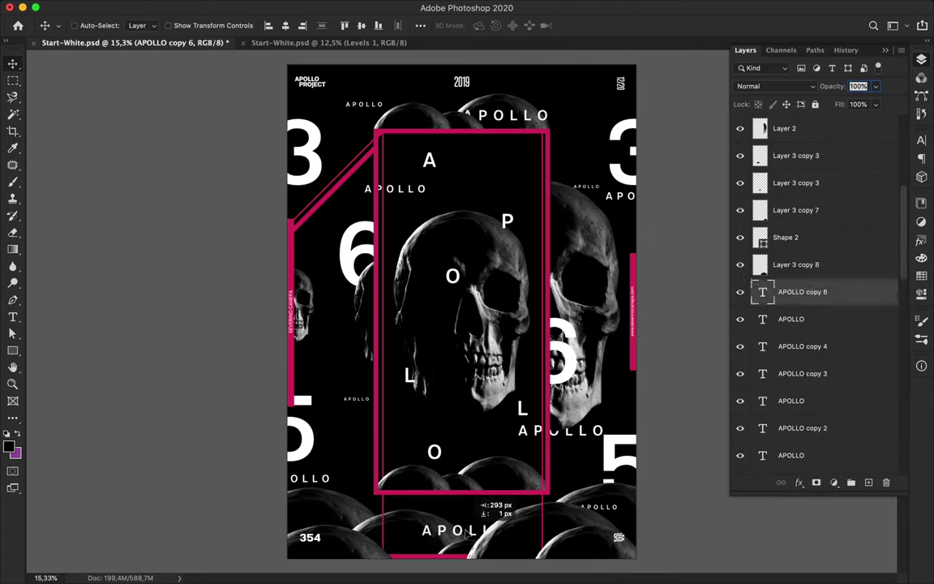
pyautogui.click(922, 141)
pyautogui.click(807, 168)
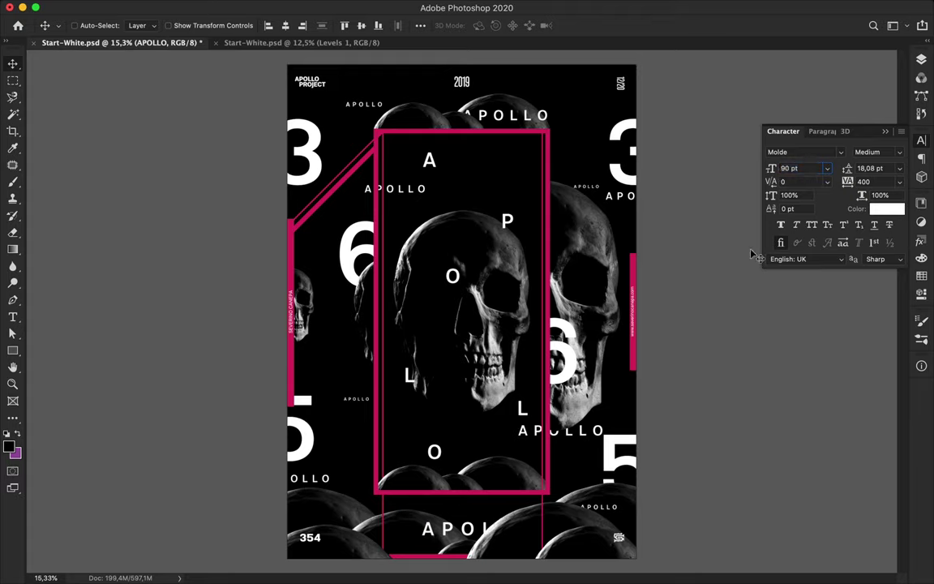
# Place a large APOLLO copy cropped by the poster's upper edge to the right of 2019, and enlarge it to 120 pt.
pyautogui.moveTo(422, 462); pyautogui.dragTo(574, 73)
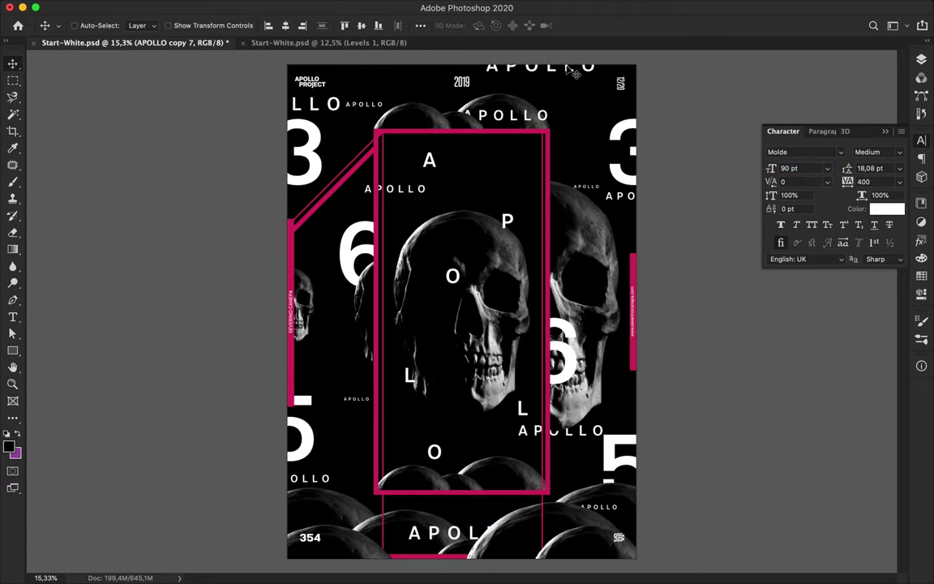
pyautogui.press('super+z')
pyautogui.moveTo(491, 69); pyautogui.dragTo(478, 69)
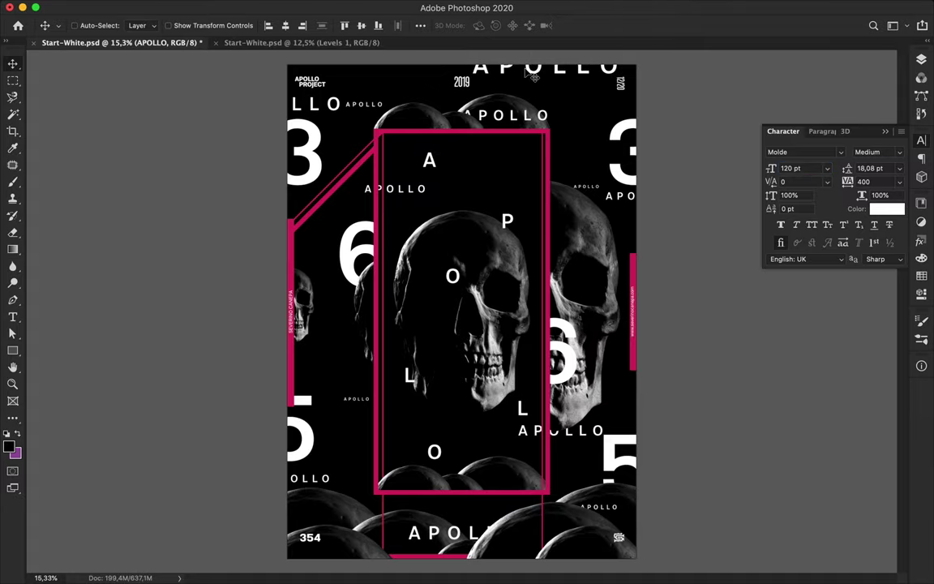
# Draw a thin crimson bar of about 571 by 62 px to the left of the frame.
pyautogui.scroll(3, 373, 296)
pyautogui.press('u')
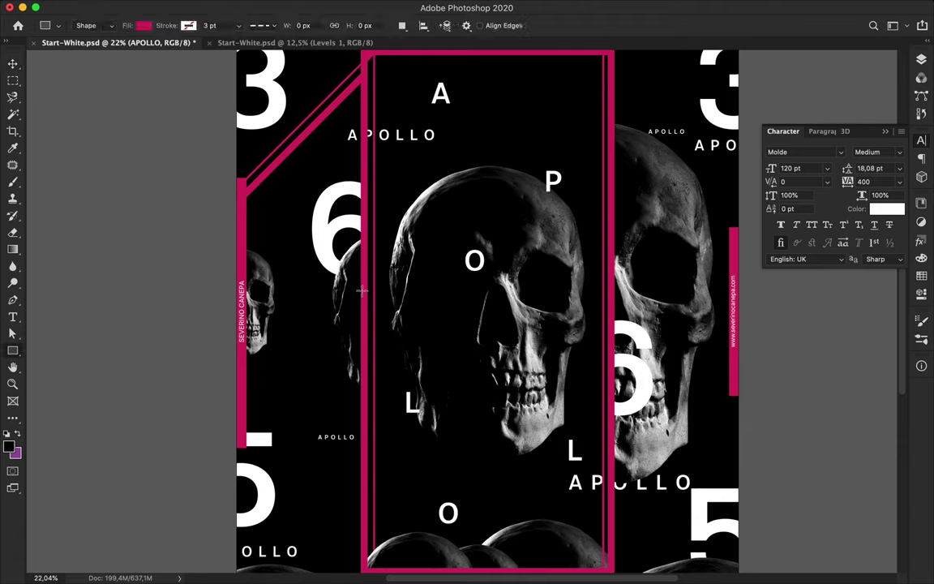
pyautogui.moveTo(311, 347)
pyautogui.mouseDown()
pyautogui.moveTo(316, 338)
pyautogui.moveTo(314, 445)
pyautogui.moveTo(344, 535)
pyautogui.moveTo(357, 122)
pyautogui.moveTo(361, 138)
pyautogui.moveTo(552, 126)
pyautogui.moveTo(548, 195)
pyautogui.mouseUp()
pyautogui.press('v')
pyautogui.scroll(-2, 315, 446)
# Repeat the crimson bar in columns left of the frame and near its right edge, enlarging one copy into a tall block.
pyautogui.hotkey('ctrl', 't')
pyautogui.press('Return')
pyautogui.moveTo(548, 124); pyautogui.dragTo(551, 267)
pyautogui.scroll(-5, 551, 267)
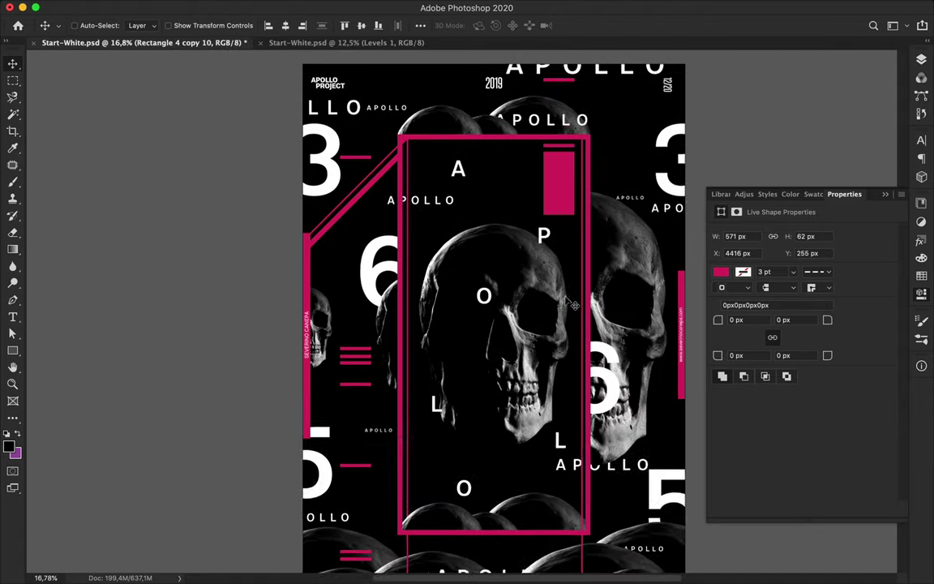
pyautogui.scroll(-1, 551, 267)
# Place a crimson bar copy at the foot of the right-hand column and move it in front of the lower moons.
pyautogui.moveTo(519, 88); pyautogui.dragTo(522, 533)
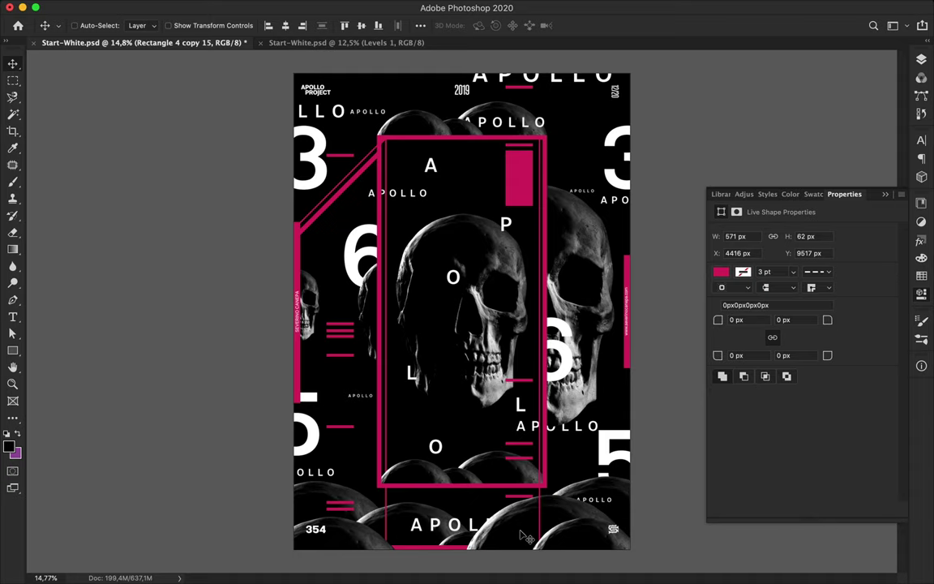
pyautogui.press('F7')
pyautogui.hotkey('ctrl', 'shift', ']')
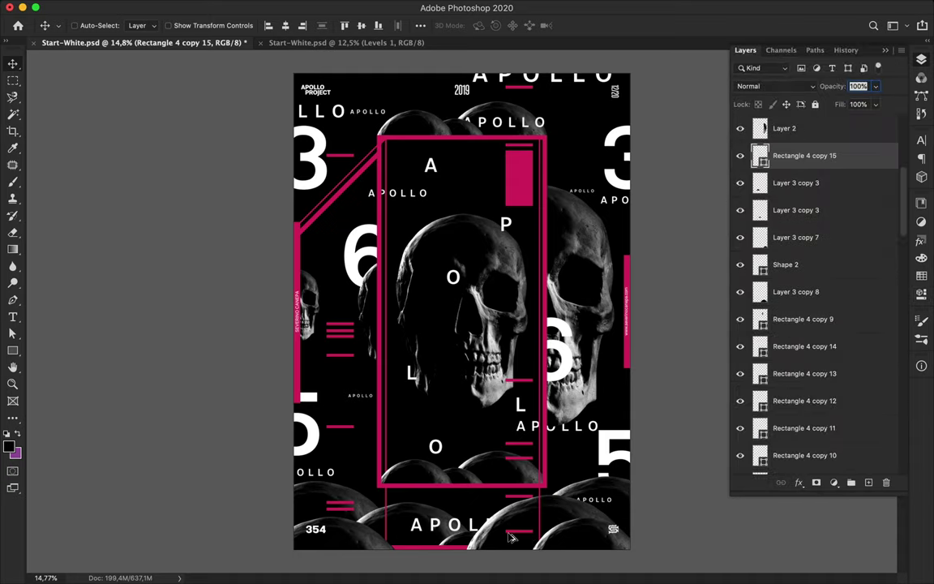
# Copy the crimson bar to the right of the frame near the poster's upper edge and fill the copy with white.
pyautogui.keyDown('alt'); pyautogui.click(511, 537); pyautogui.keyUp('alt')
pyautogui.click(199, 6)
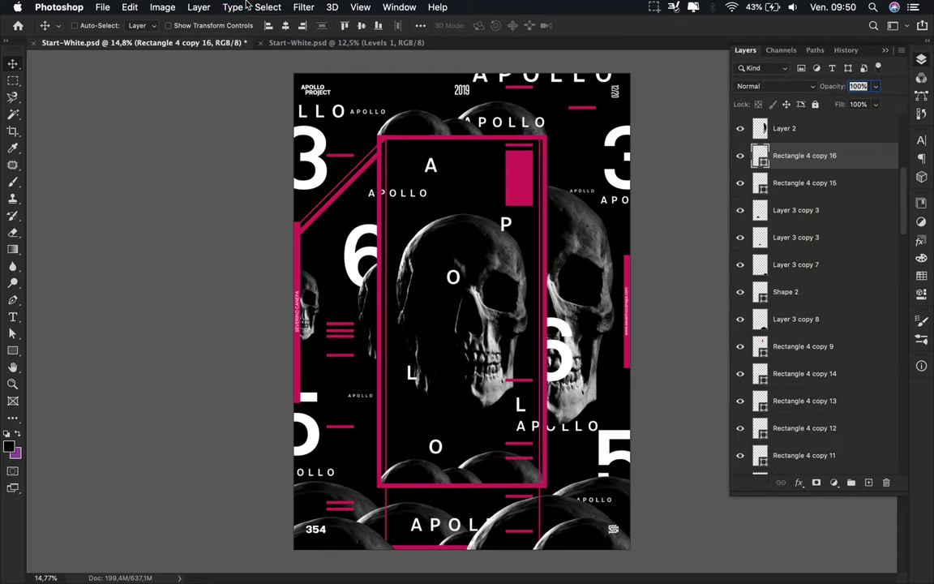
pyautogui.press('Escape')
pyautogui.press('a')
pyautogui.click(195, 25)
pyautogui.press('Escape')
pyautogui.press('v')
# Duplicate the white bar down the poster's upper-right area and move the newest copy to the top of the layer stack.
pyautogui.moveTo(583, 108); pyautogui.dragTo(582, 187)
pyautogui.moveTo(583, 186); pyautogui.dragTo(582, 217)
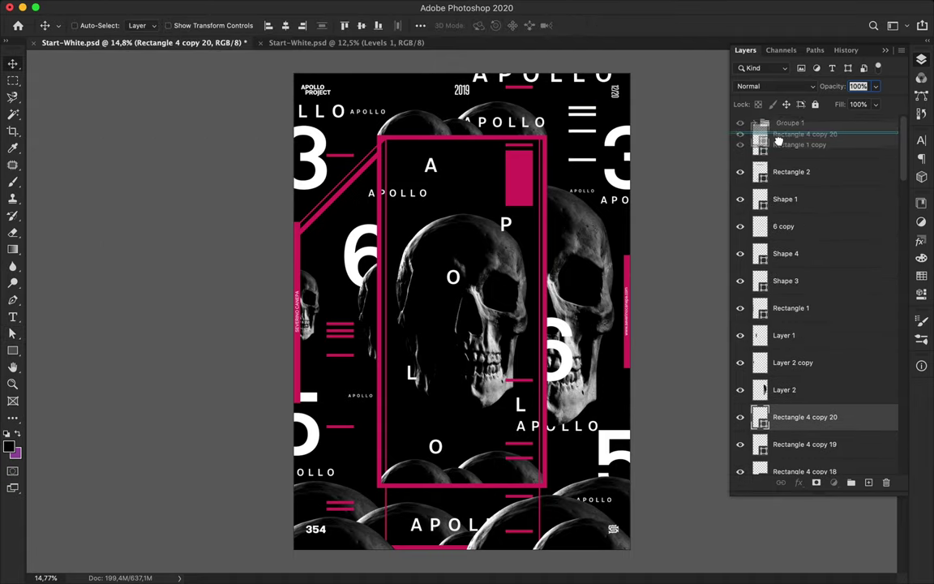
pyautogui.scroll(4, 500, 228)
pyautogui.moveTo(502, 229); pyautogui.dragTo(501, 96)
# Place more white bar copies down the right skull and to the left of the frame's lower part.
pyautogui.scroll(-4, 535, 165)
pyautogui.moveTo(535, 165); pyautogui.dragTo(535, 349)
pyautogui.moveTo(536, 349); pyautogui.dragTo(560, 409)
pyautogui.moveTo(559, 409); pyautogui.dragTo(361, 462)
# Continue the white bars up the column left of the frame and thicken the uppermost one into a block.
pyautogui.scroll(4, 373, 402)
pyautogui.moveTo(336, 411); pyautogui.dragTo(322, 94)
pyautogui.click(318, 393)
pyautogui.press('alt+super+t')
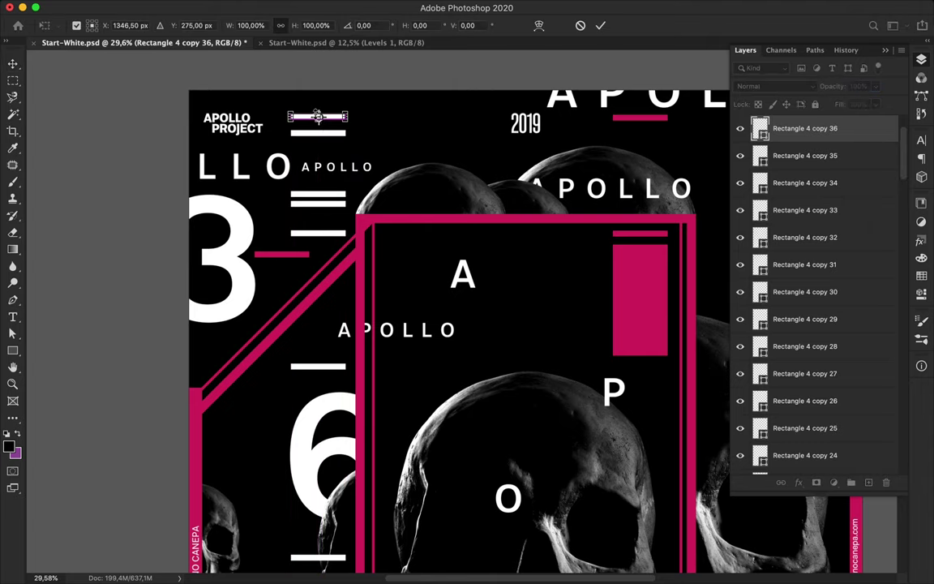
pyautogui.scroll(-3, 317, 100)
pyautogui.press('Return')
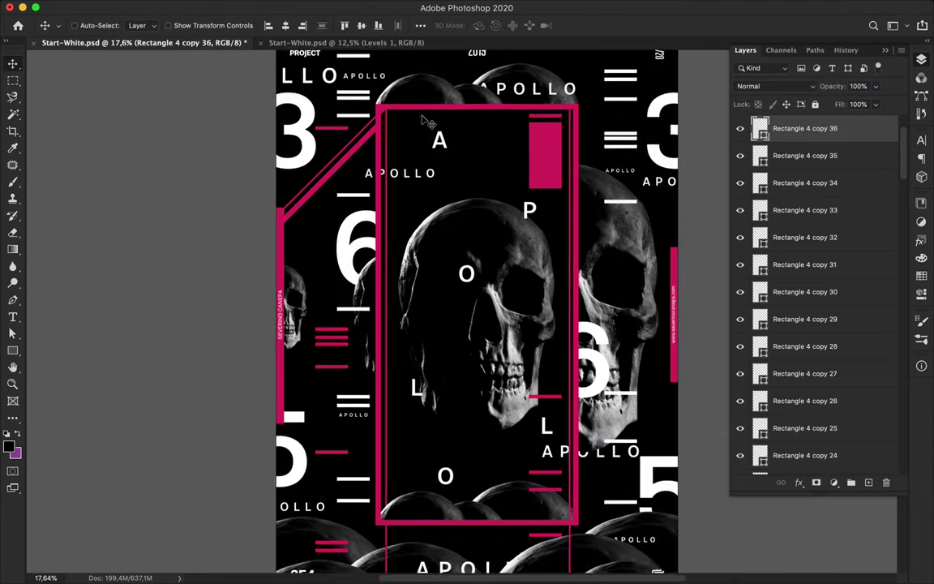
# Extend the lone crimson bar under the three left bars to the poster's left bar and thicken it.
pyautogui.scroll(-5, 430, 183)
pyautogui.scroll(-1, 434, 185)
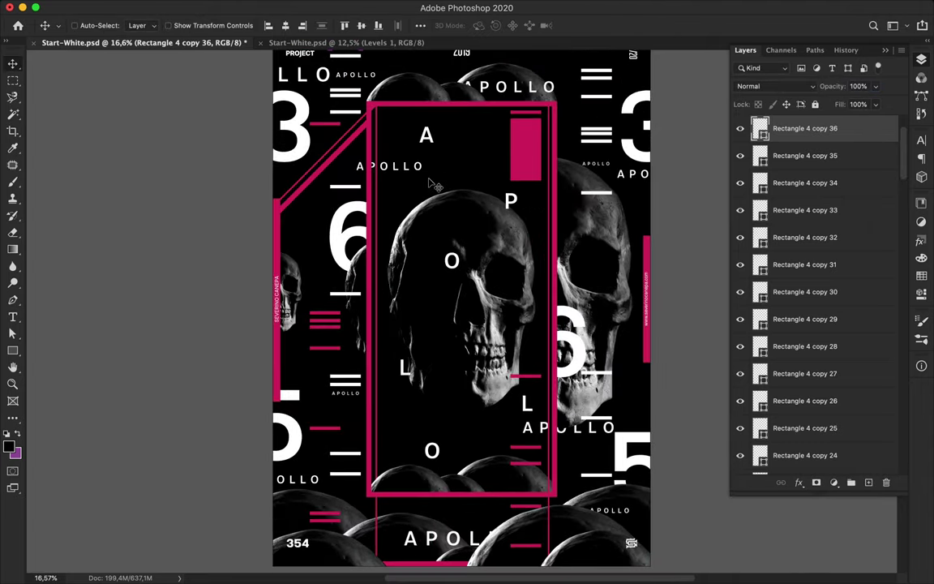
pyautogui.click(328, 352)
pyautogui.press('a')
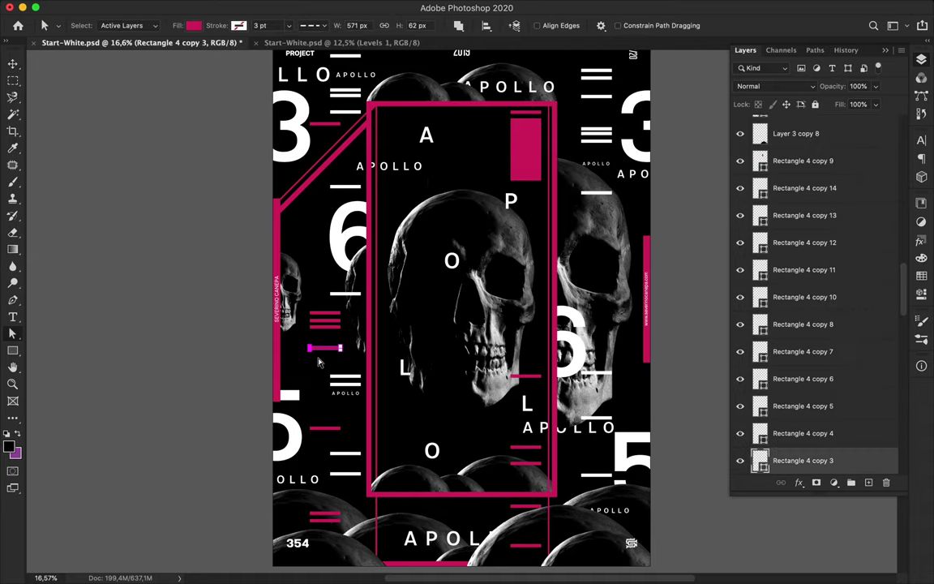
pyautogui.moveTo(278, 354); pyautogui.dragTo(277, 352)
pyautogui.moveTo(341, 352); pyautogui.dragTo(340, 366)
pyautogui.press('v')
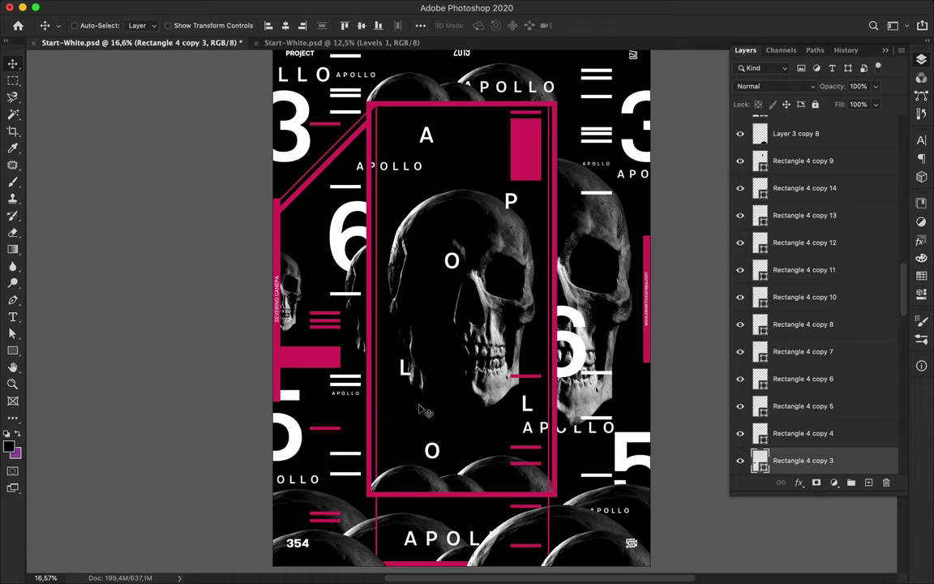
# Draw two crimson rectangles of about 1520 by 428 px and 332 by 1802 px forming an L in the poster's lower-right corner.
pyautogui.scroll(-1, 423, 411)
pyautogui.press('u')
pyautogui.moveTo(576, 570); pyautogui.dragTo(653, 548)
pyautogui.click(745, 49)
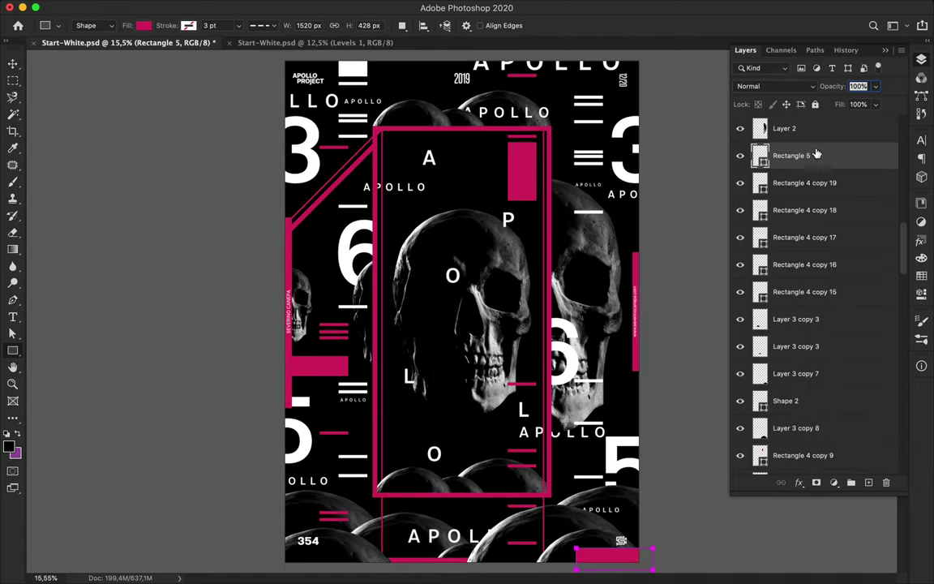
pyautogui.moveTo(650, 491); pyautogui.dragTo(637, 552)
pyautogui.press('v')
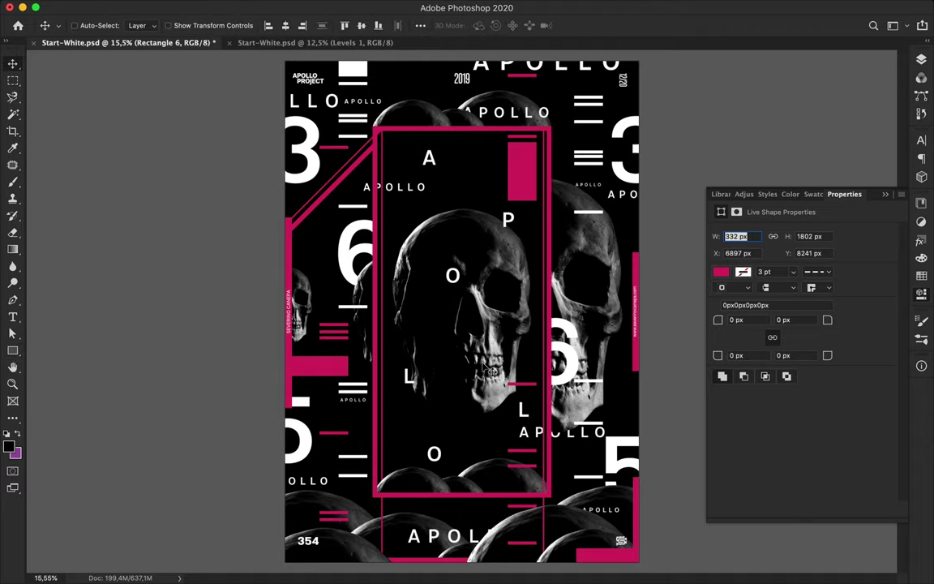
# Widen the second white bar in the poster's upper-right group to about 1475 px and save the document.
pyautogui.press('a')
pyautogui.click(603, 104)
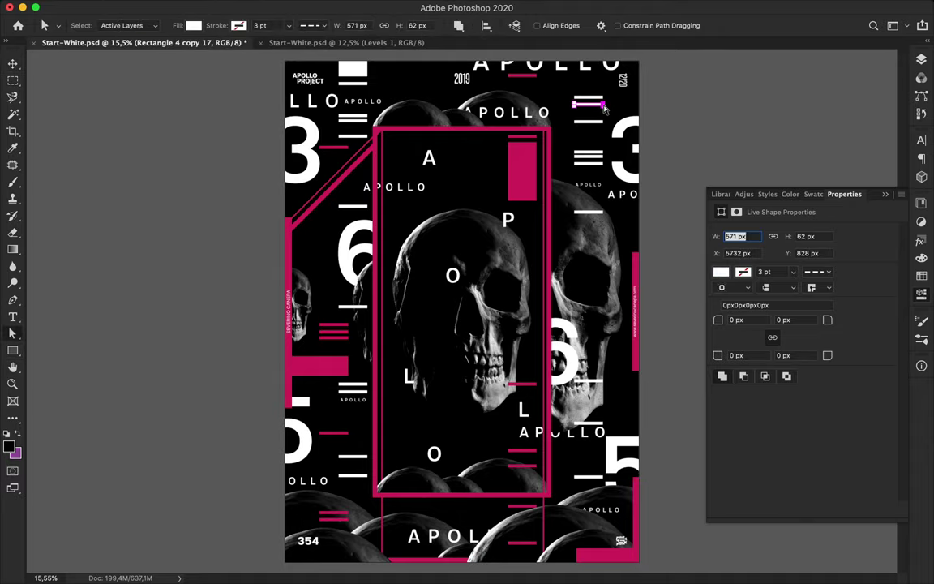
pyautogui.press('v')
pyautogui.press('super+s')
pyautogui.click(655, 8)
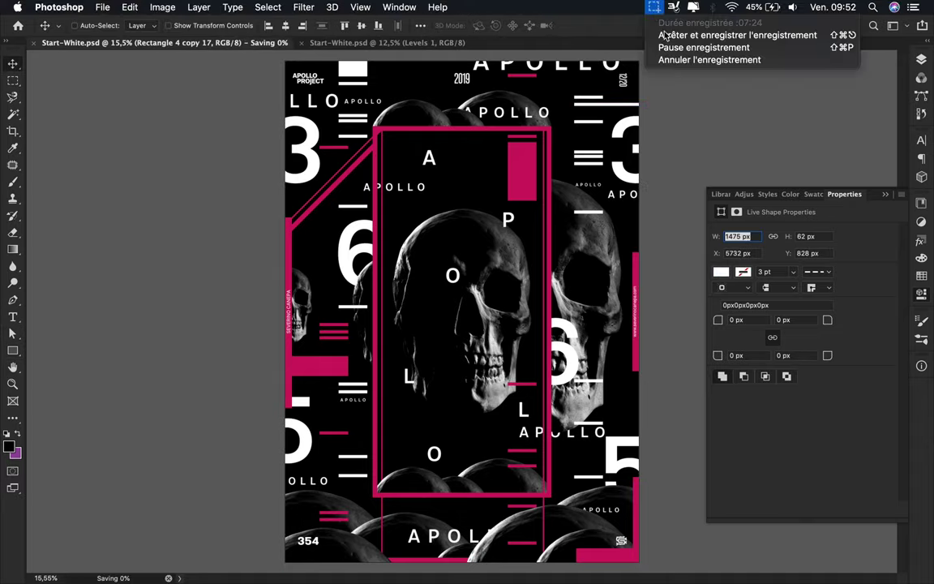